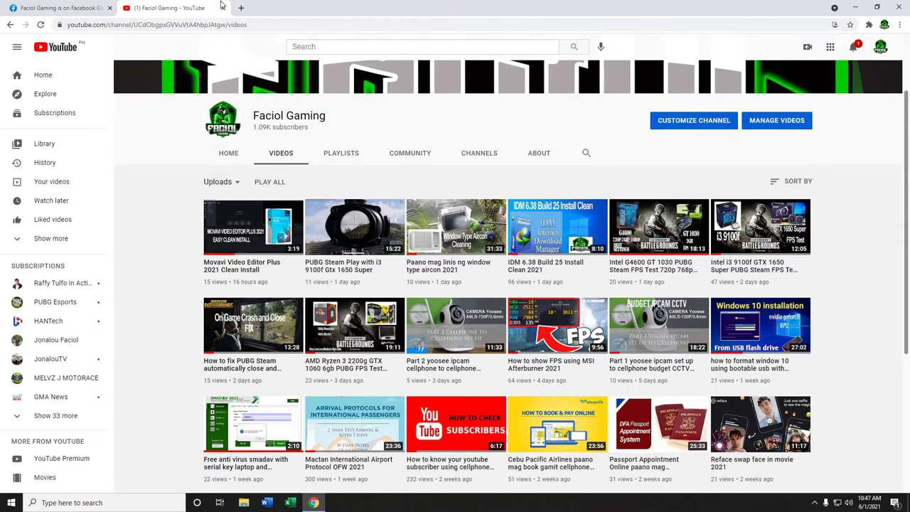
Step: Open a new blank browser tab beside the Faciol Gaming Videos page
left_click(241, 9)
Step: Go to google.com and search for 'yoosee'
type("google.com")
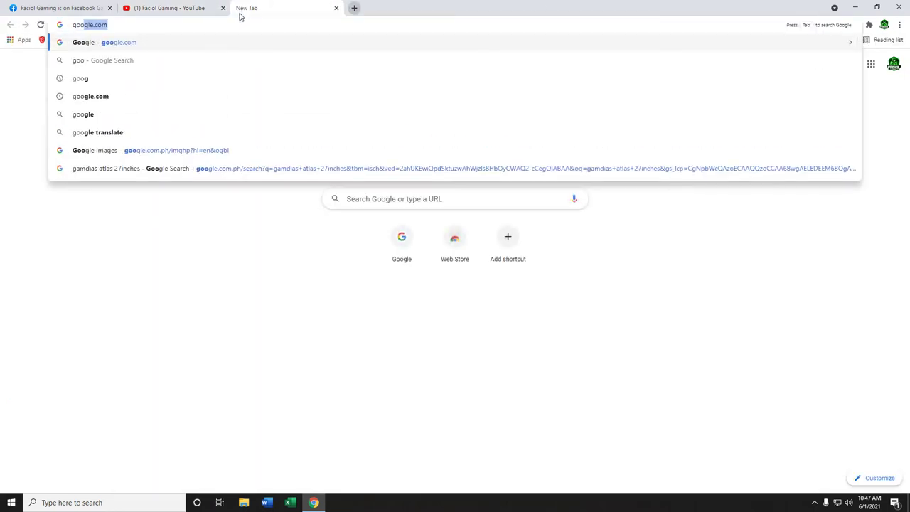
key("Return")
type("yoosee")
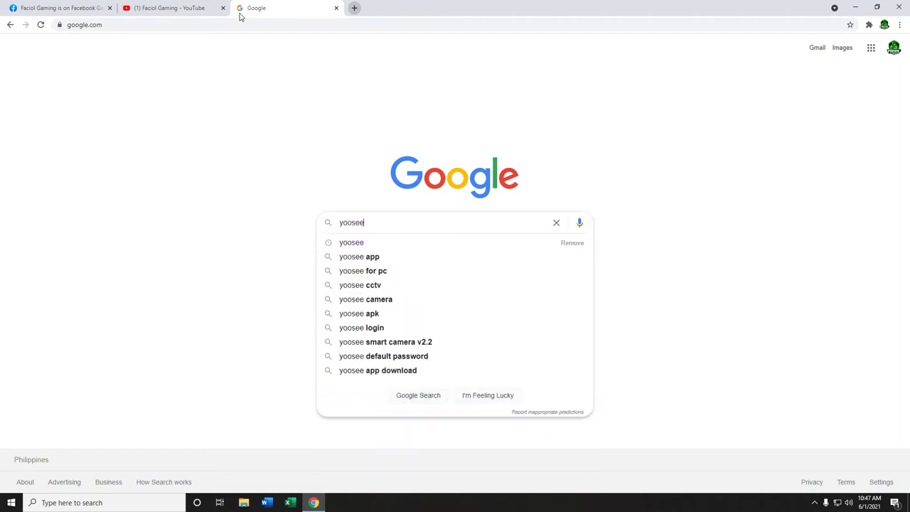
key("Return")
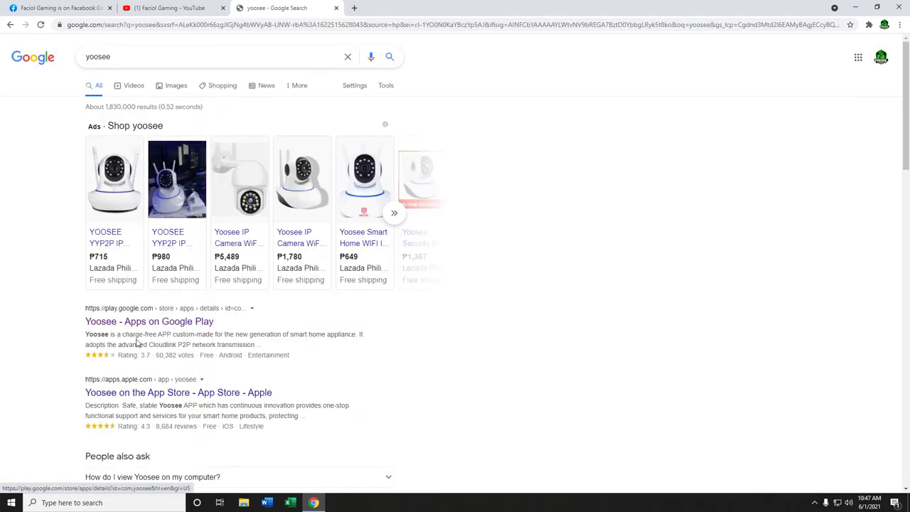
Step: Open the 'Yoosee Download' result on yoosee.co from the search results
scroll(176, 404, "down", 1)
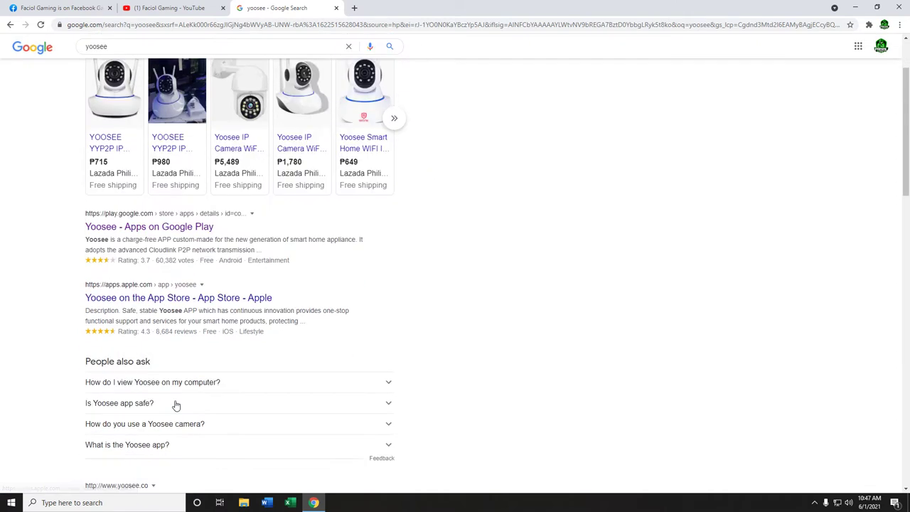
scroll(175, 404, "up", 1)
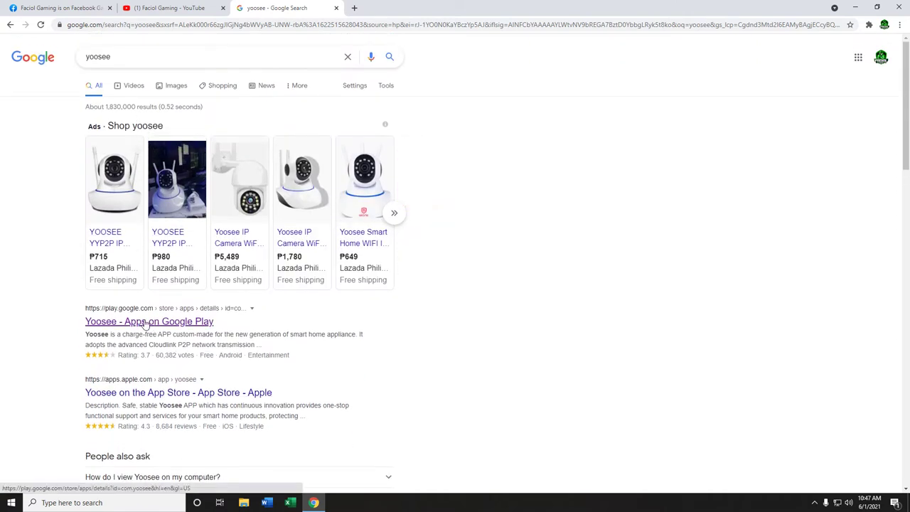
scroll(134, 381, "down", 2)
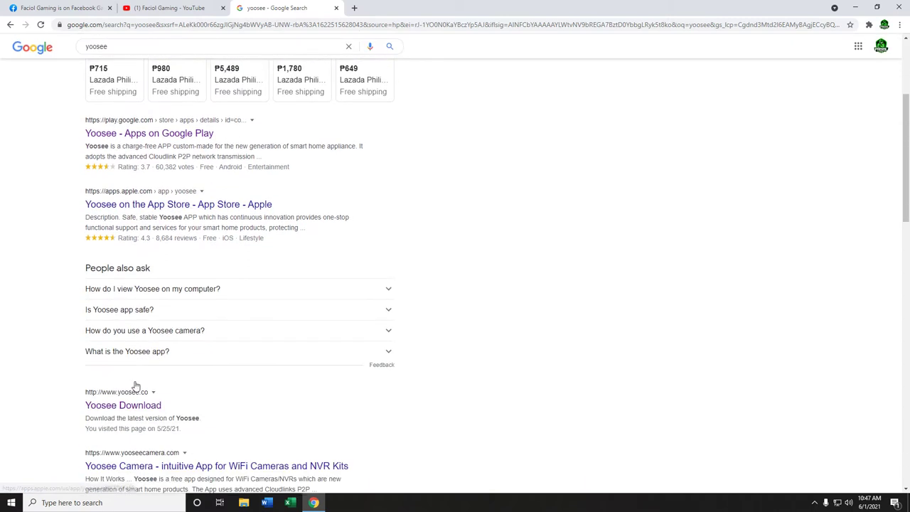
scroll(136, 385, "down", 1)
left_click(129, 354)
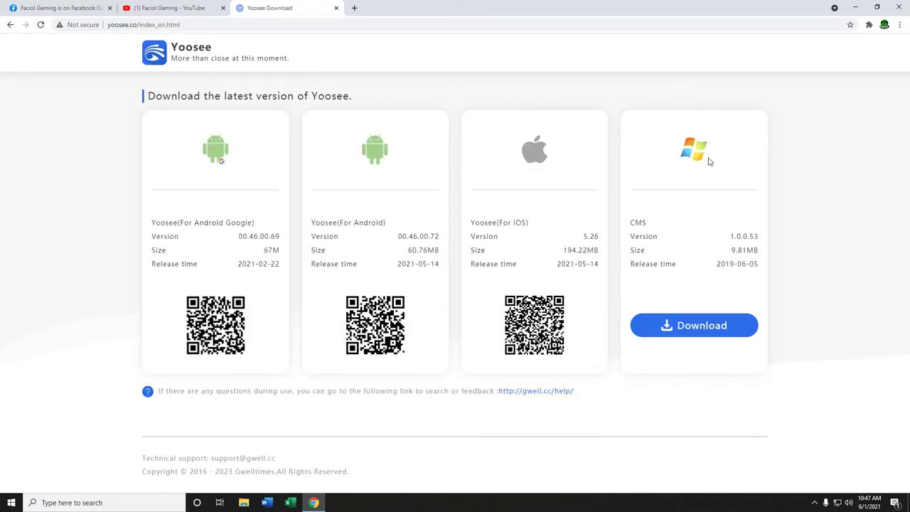
Step: Start the IDM download of the Windows CMS setup, dismissing the link-capture tip
left_click(701, 327)
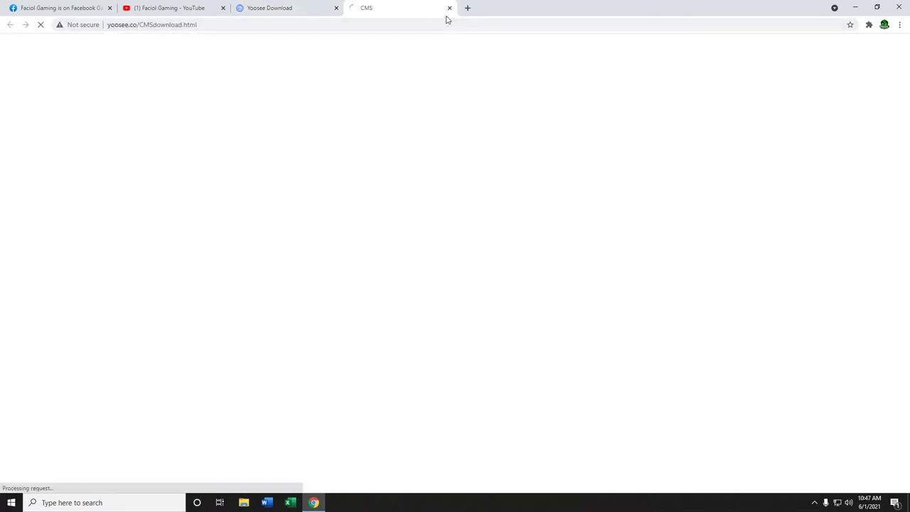
left_click(449, 9)
left_click(688, 327)
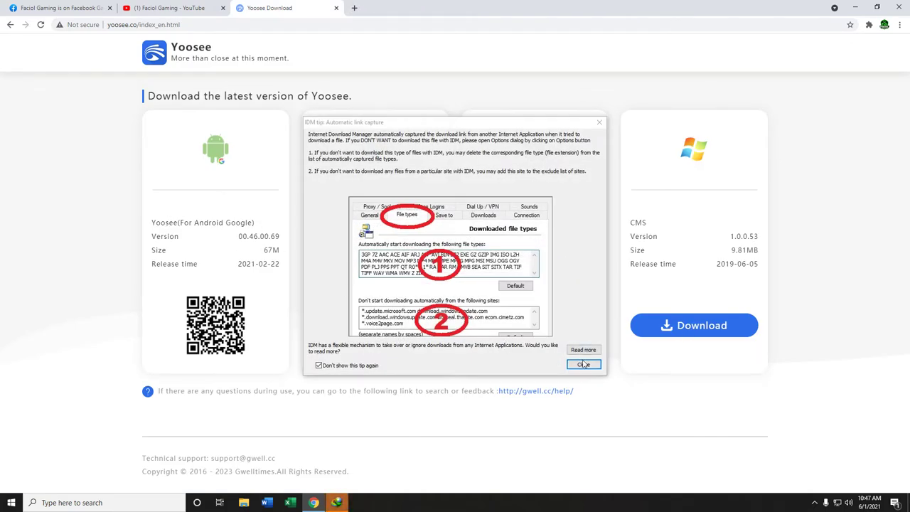
left_click(583, 365)
left_click(455, 294)
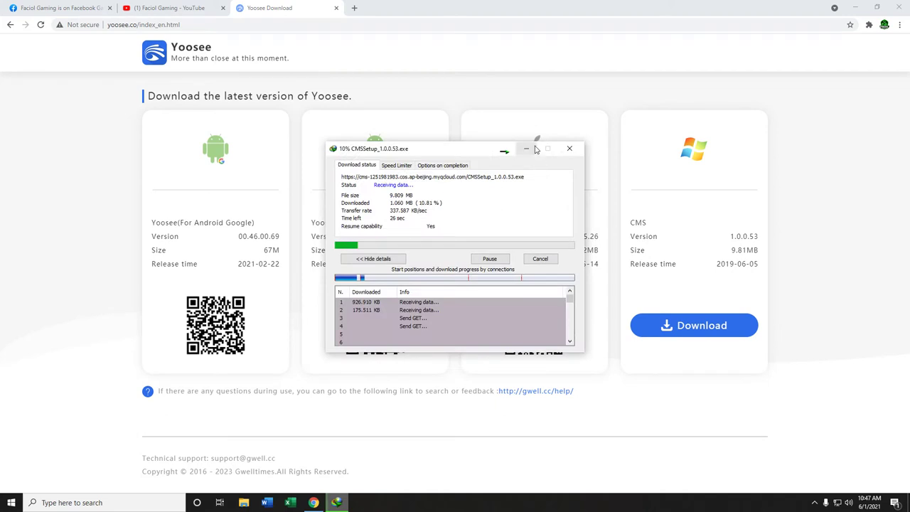
Step: Let the 9.80 MB CMSSetup_1.0.0.53.exe finish downloading, then minimize Chrome
left_click(527, 148)
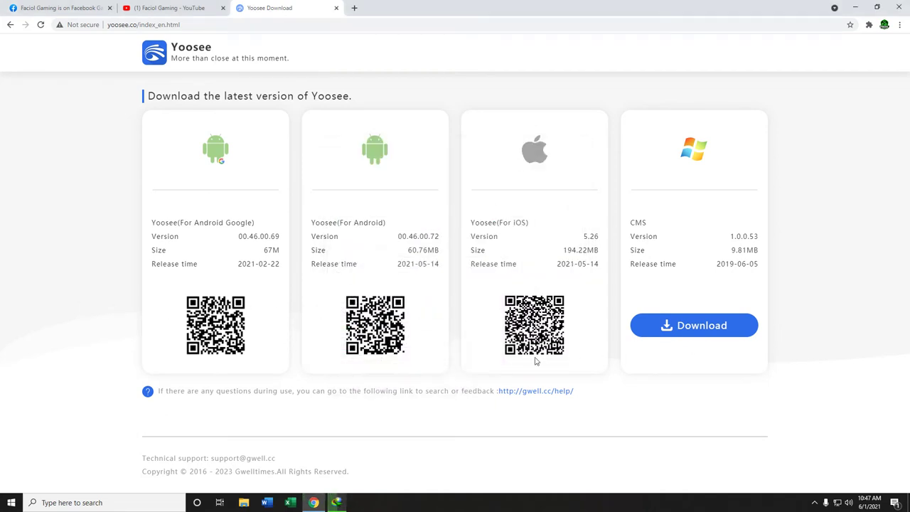
left_click(337, 502)
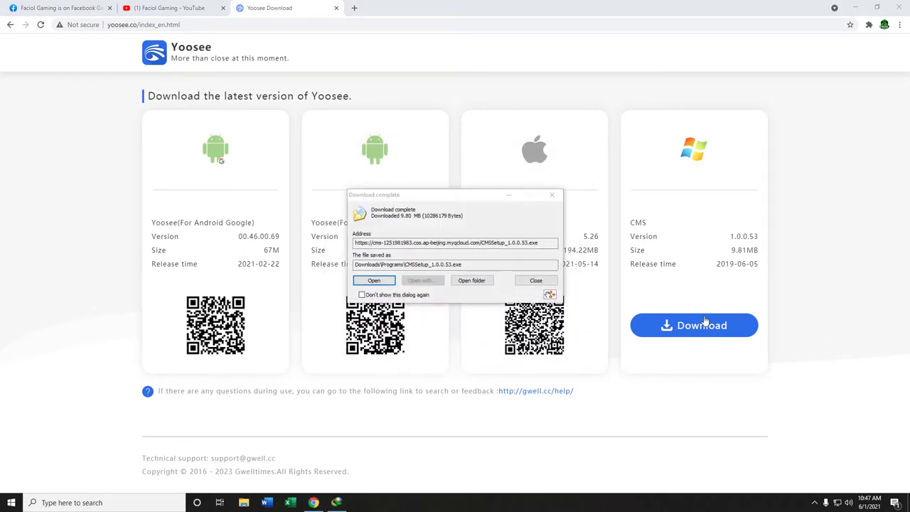
left_click(536, 280)
left_click(856, 6)
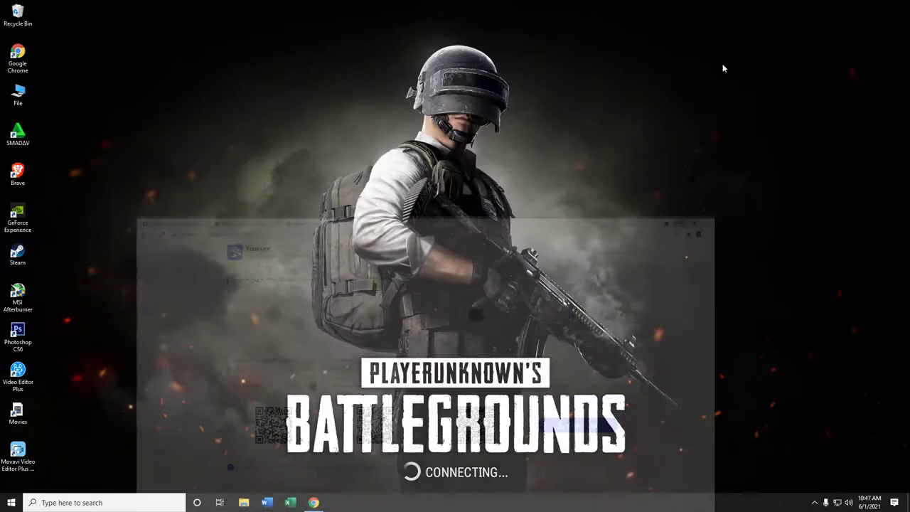
Step: Open Downloads\Programs and run CMSSetup_1.0.0.53 as administrator
left_click(11, 502)
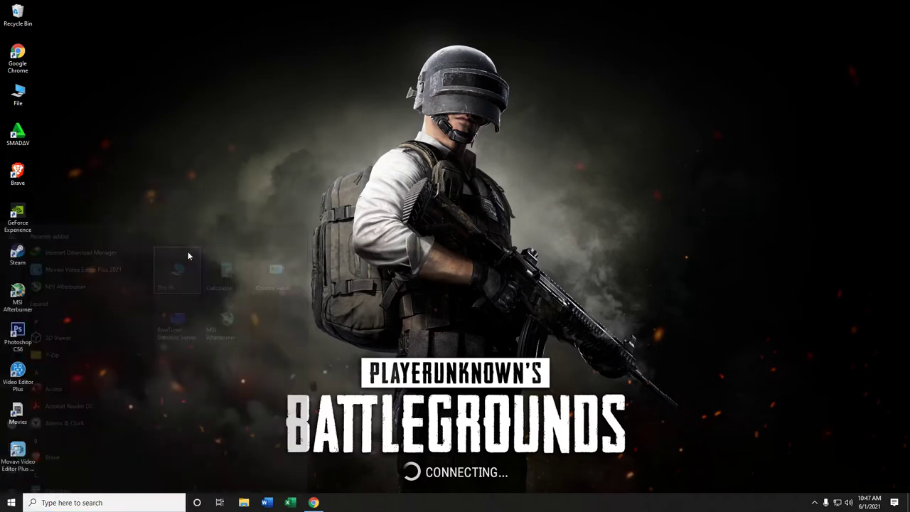
left_click(179, 249)
left_click(54, 83)
double_click(108, 76)
left_click(116, 65)
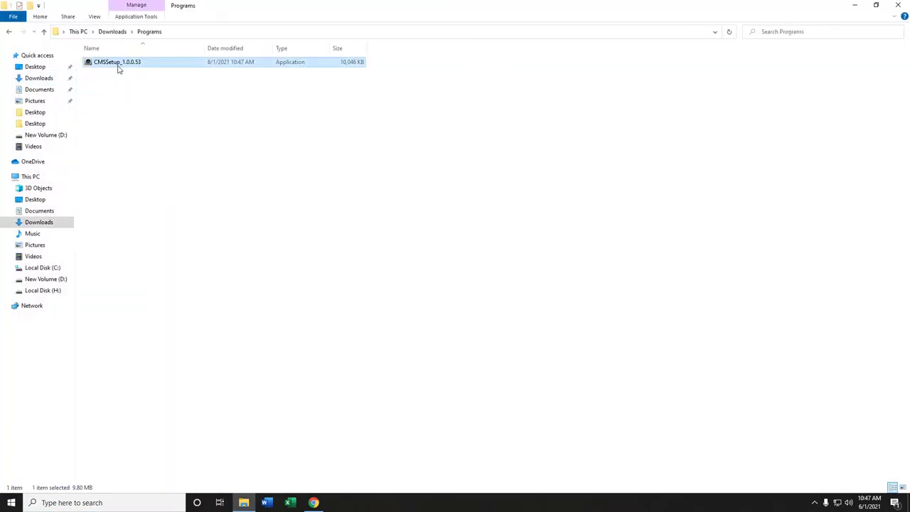
right_click(119, 68)
left_click(135, 86)
Step: Install CMSClient 1.0.0.53 with default folder and Start Menu settings, then launch it
left_click(384, 318)
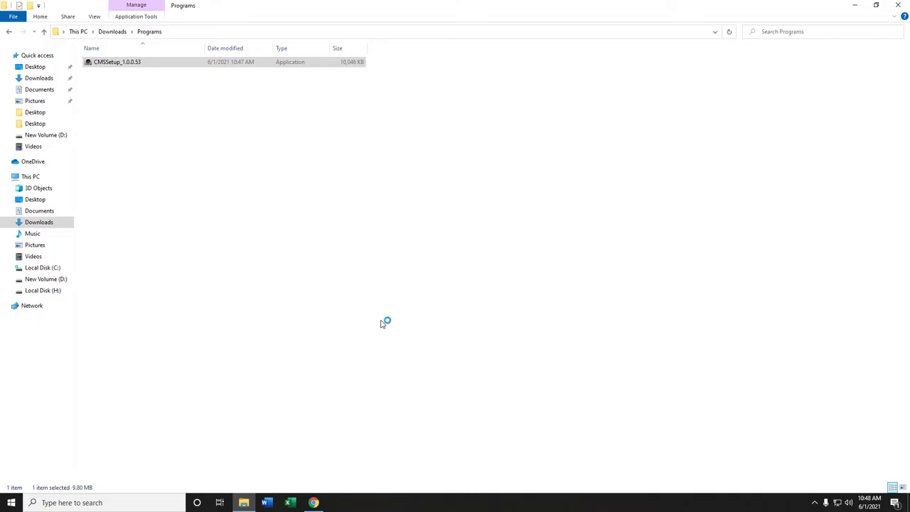
left_click(502, 329)
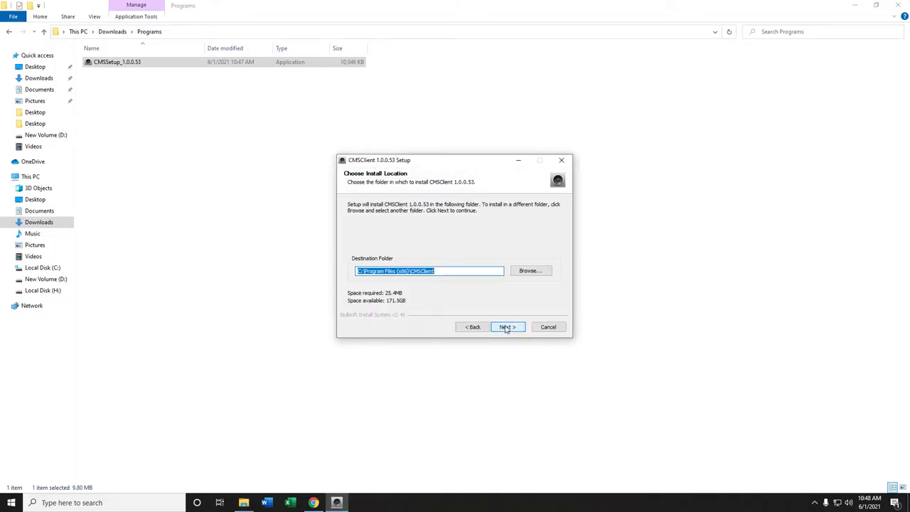
left_click(516, 331)
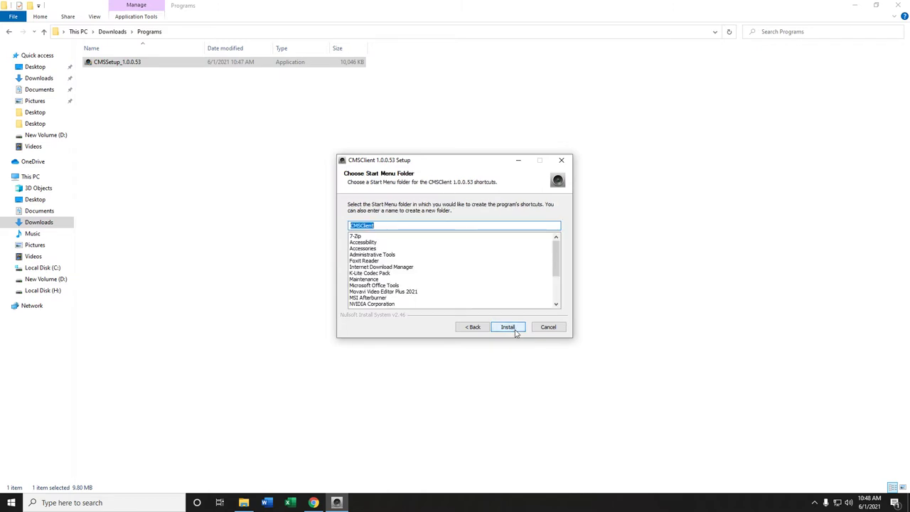
left_click(508, 327)
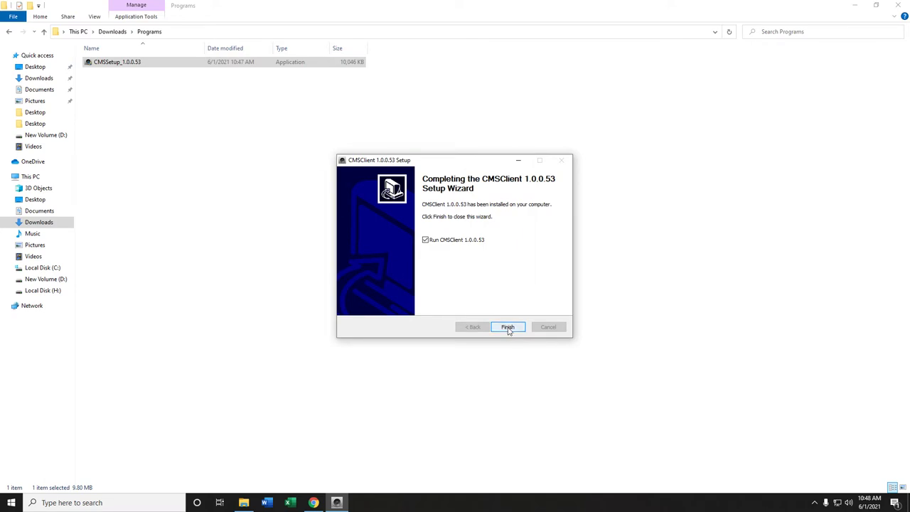
left_click(509, 329)
left_click(855, 6)
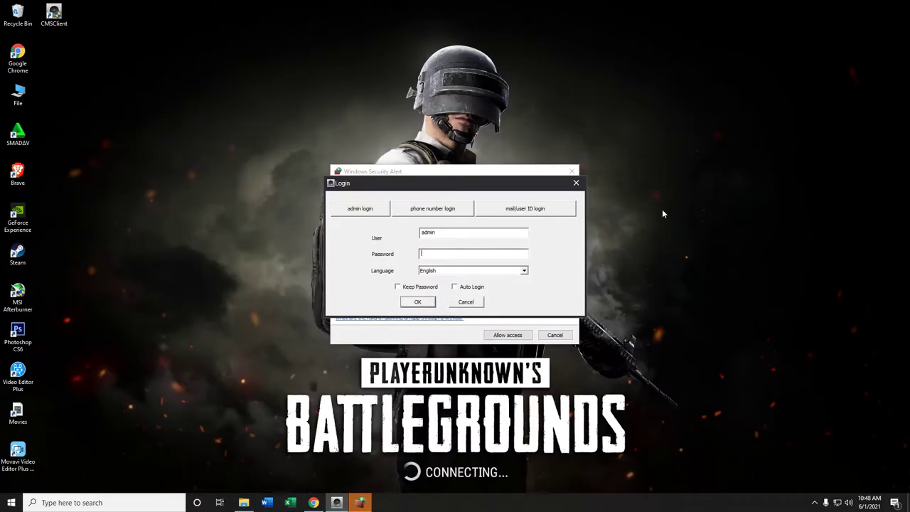
Step: Allow CMSClient through the Windows firewall and log in as admin with the filled password
left_click_drag(447, 180, 647, 428)
left_click(512, 337)
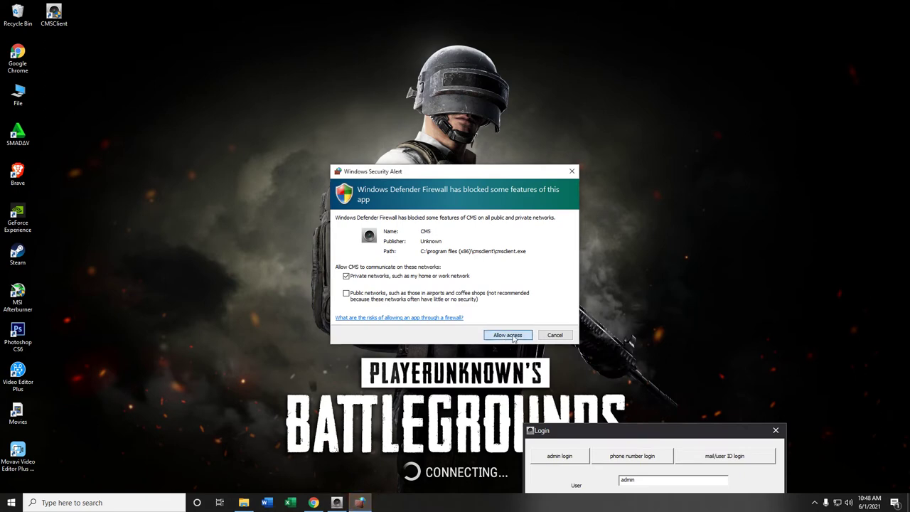
left_click(513, 339)
left_click_drag(630, 437, 468, 147)
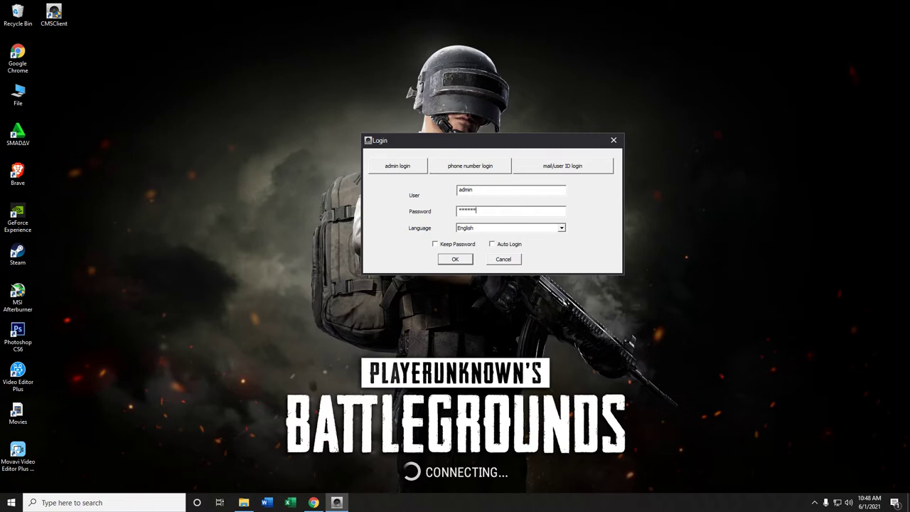
key("Return")
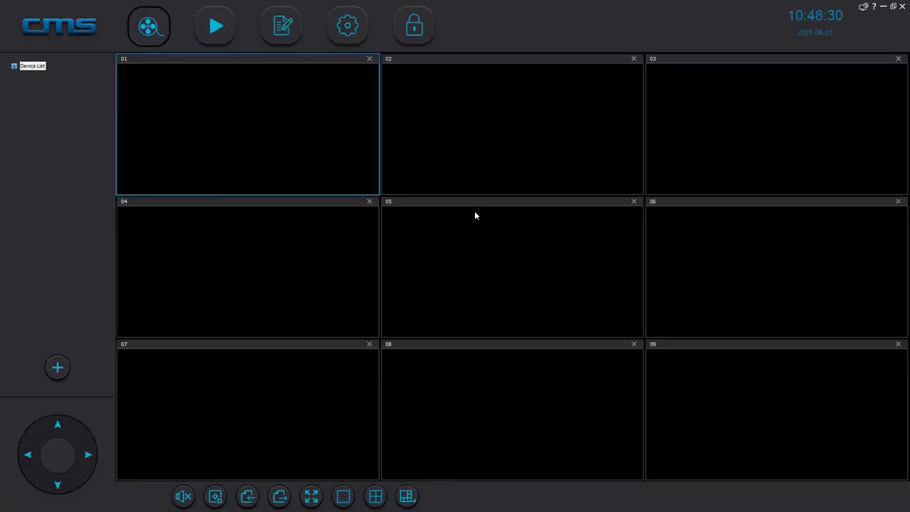
Step: Review the config save path on New Volume (D:), keep D:\CMS Files\, then close settings and minimize CMSClient
left_click(351, 28)
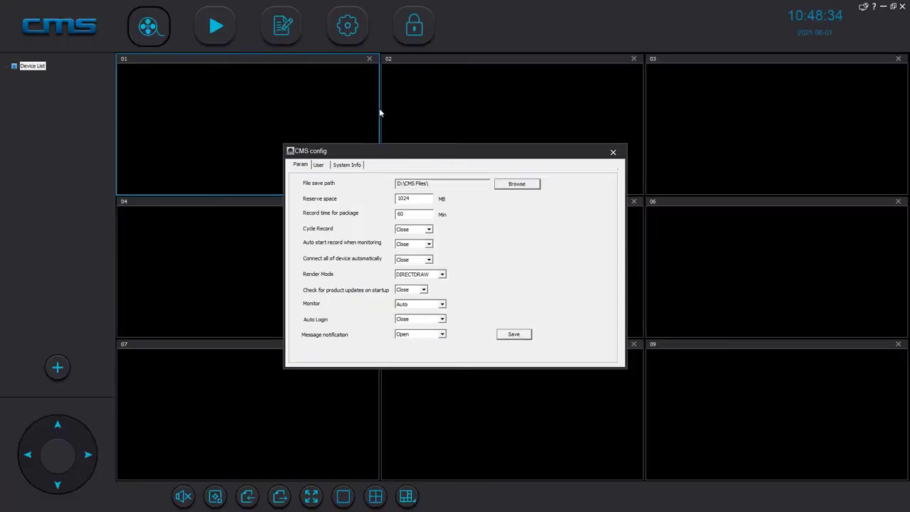
left_click(613, 151)
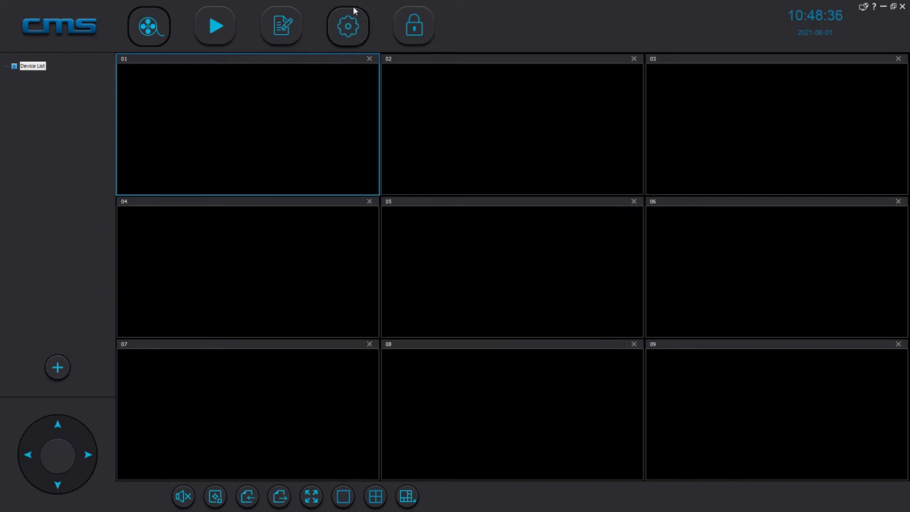
left_click(347, 35)
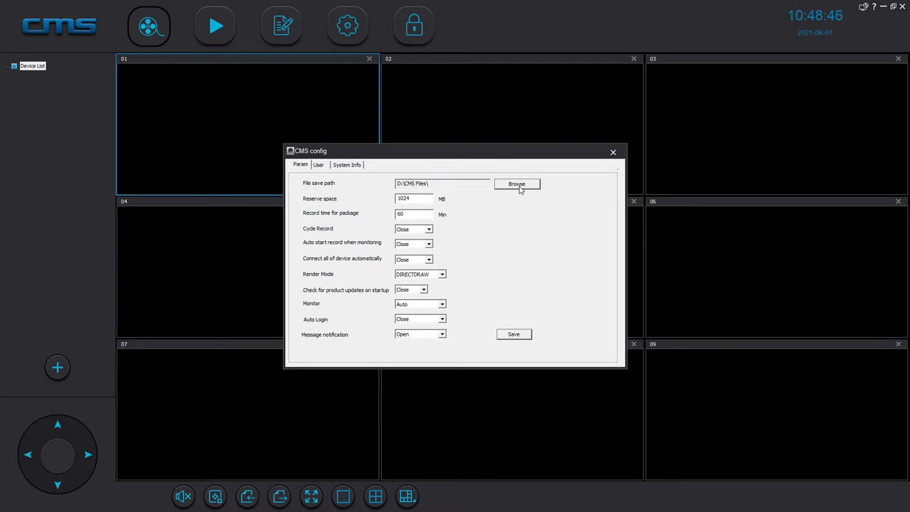
left_click(518, 186)
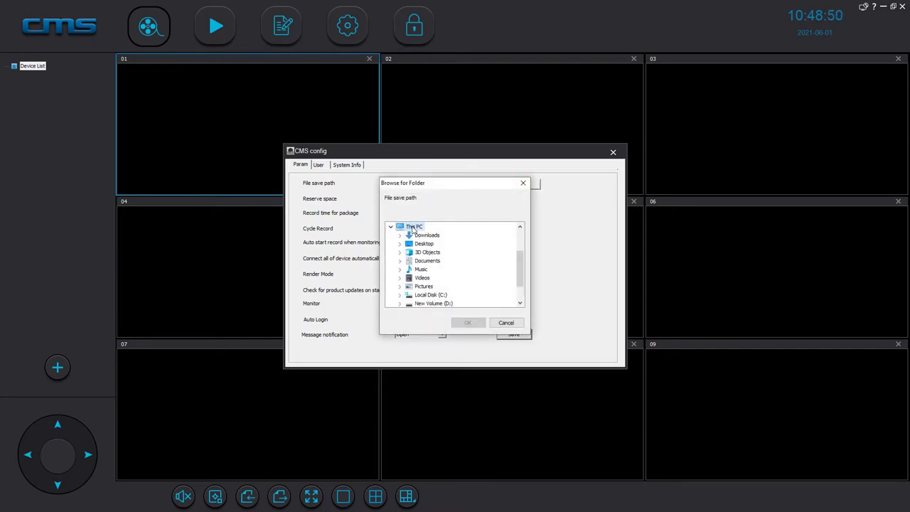
scroll(439, 286, "down", 1)
left_click(436, 279)
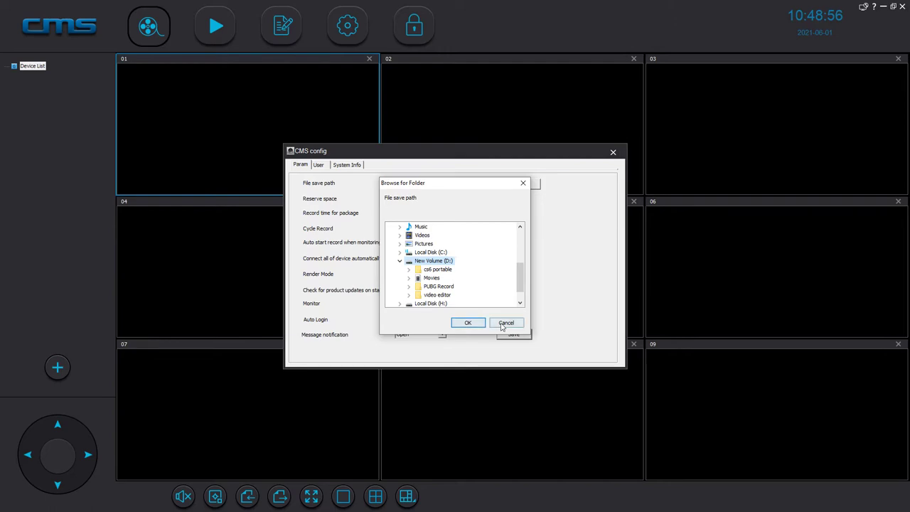
left_click(505, 322)
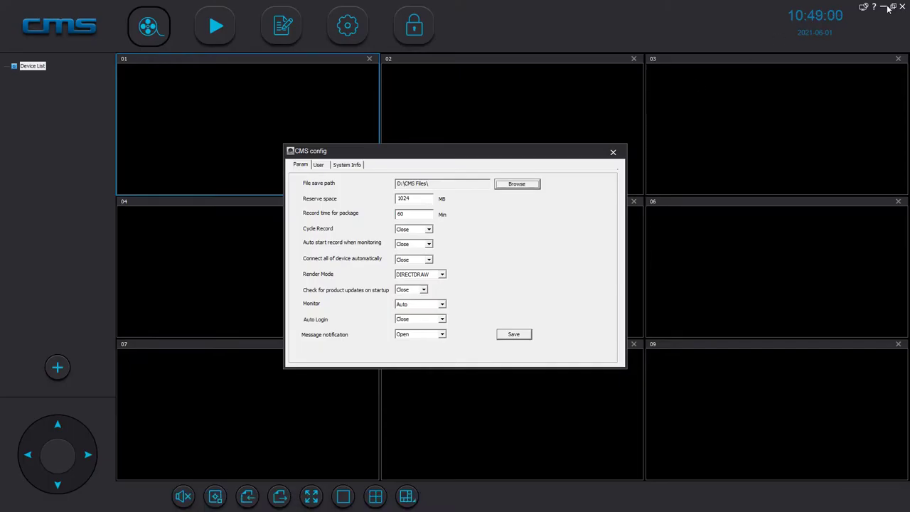
left_click(613, 152)
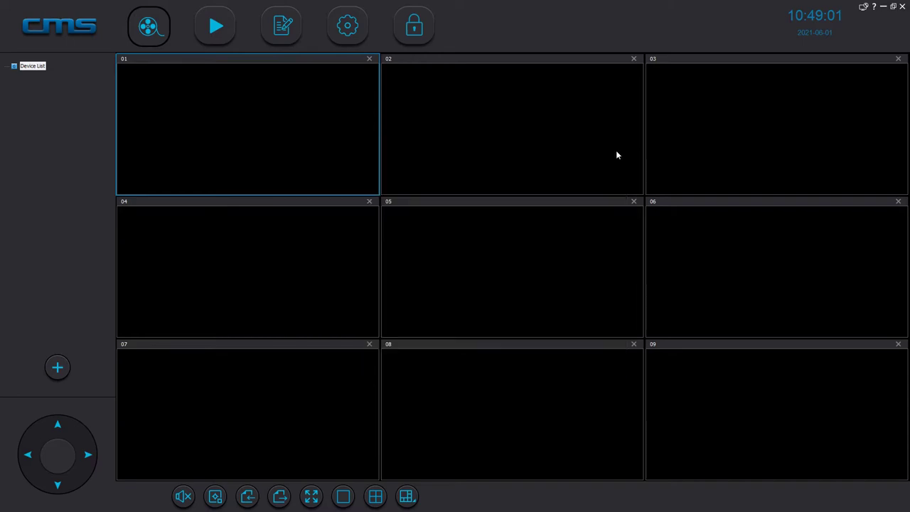
left_click(889, 7)
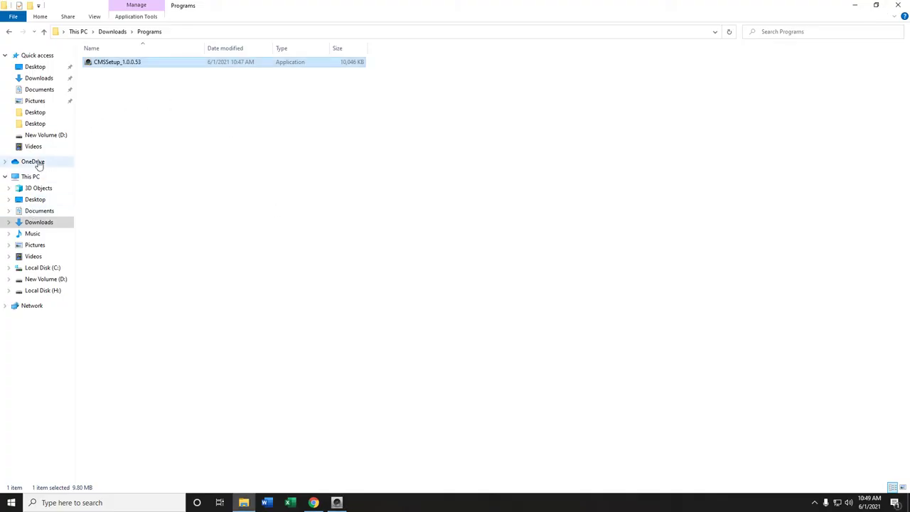
Step: Create a new folder on New Volume (D:)
left_click(38, 178)
double_click(276, 142)
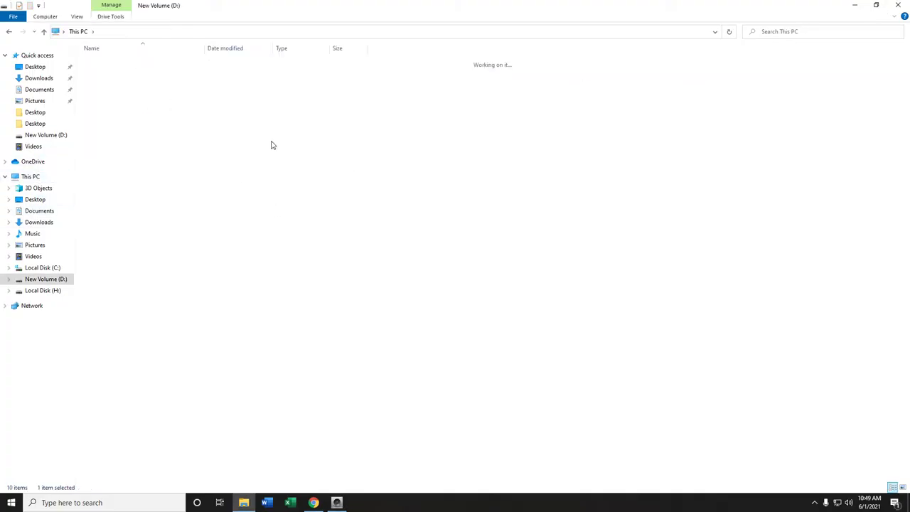
right_click(215, 155)
mouse_move(286, 271)
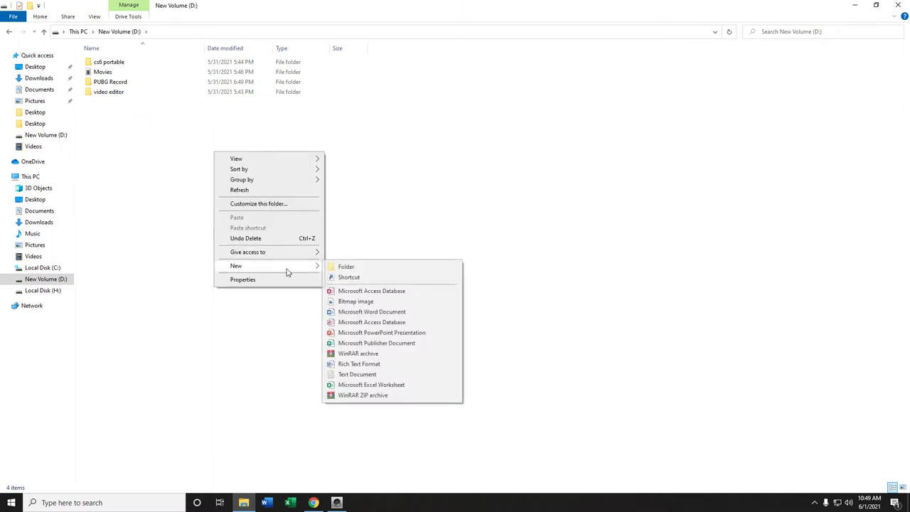
left_click(338, 270)
Step: Name the folder 'Ip Cam Recording', then close File Explorer and return to CMSClient
key("BackSpace")
type("IPCAM")
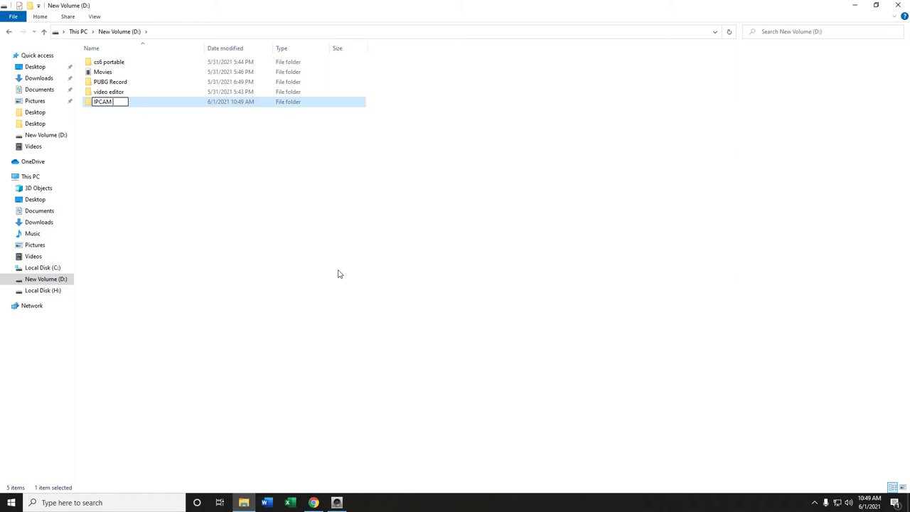
key("BackSpace")
key("BackSpace")
key("BackSpace")
key("BackSpace")
type("p Cam Recording")
left_click(339, 274)
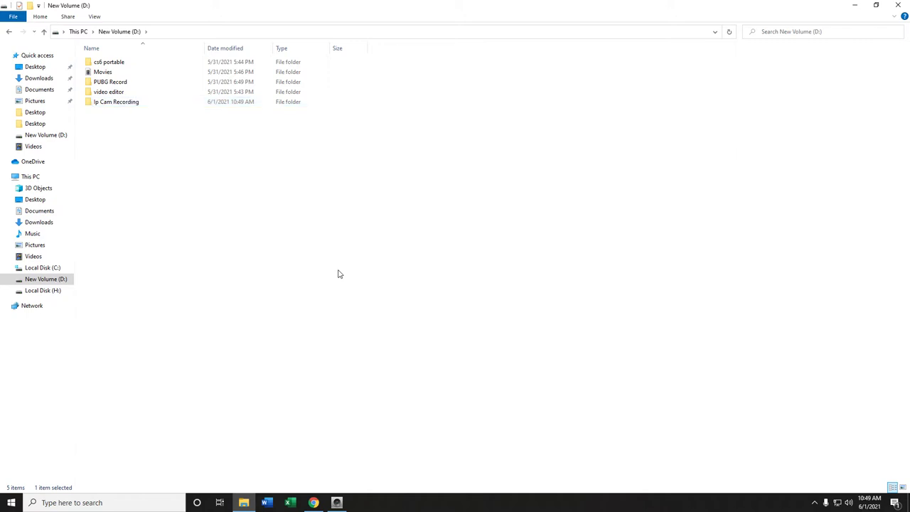
left_click(898, 5)
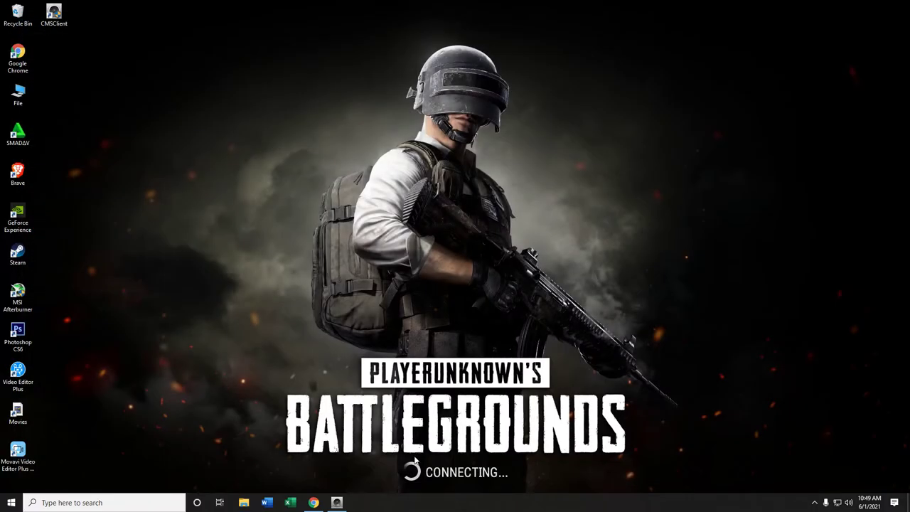
left_click(345, 501)
Step: Set CMSClient's file save path to D:\Ip Cam Recording\
left_click(341, 40)
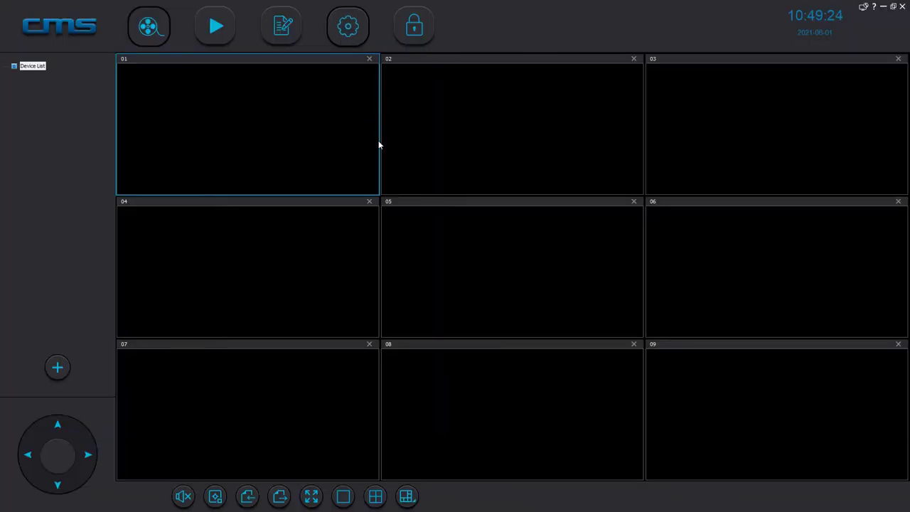
left_click(516, 184)
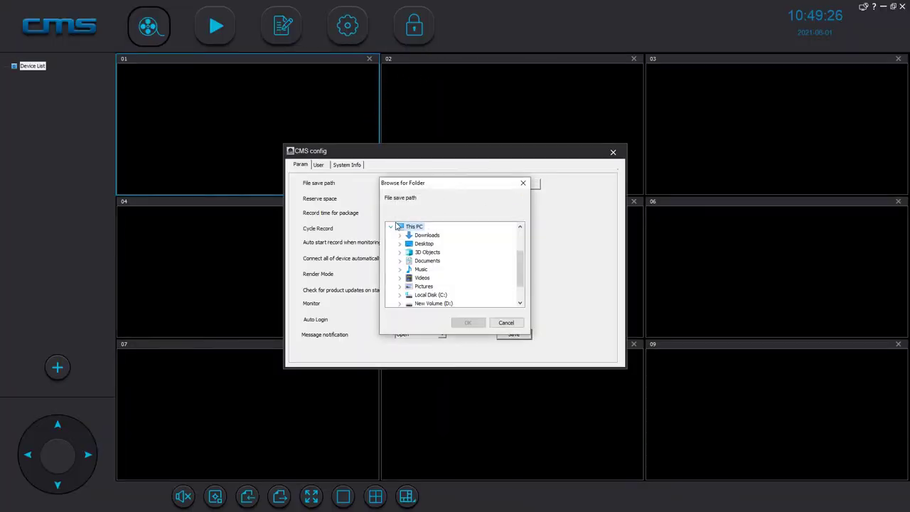
scroll(431, 279, "down", 1)
left_click(440, 278)
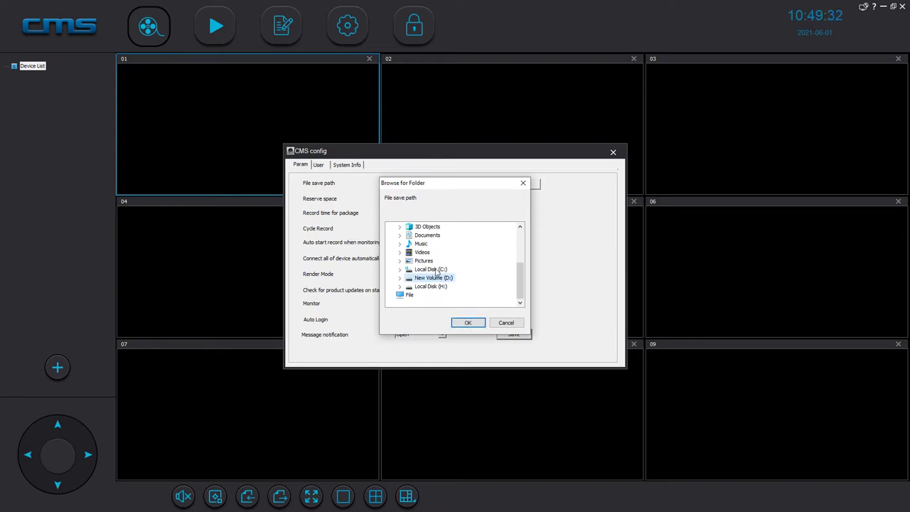
double_click(438, 279)
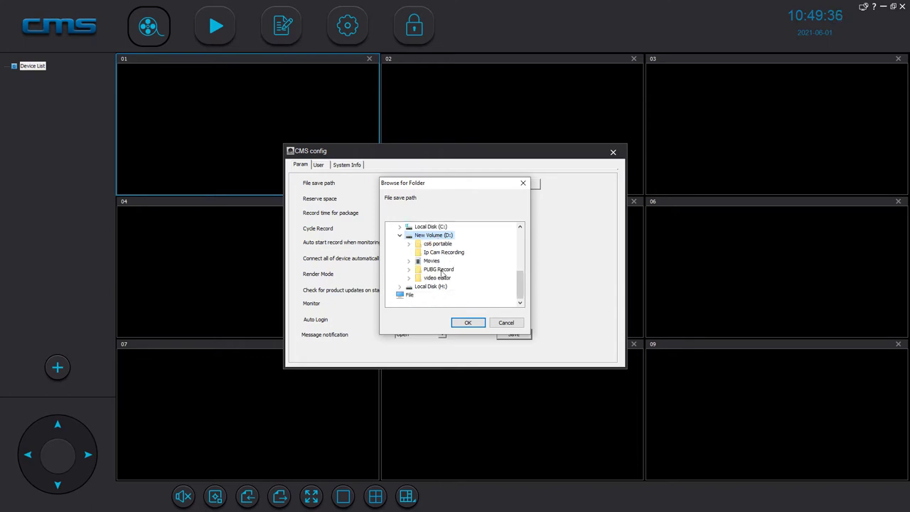
left_click(443, 253)
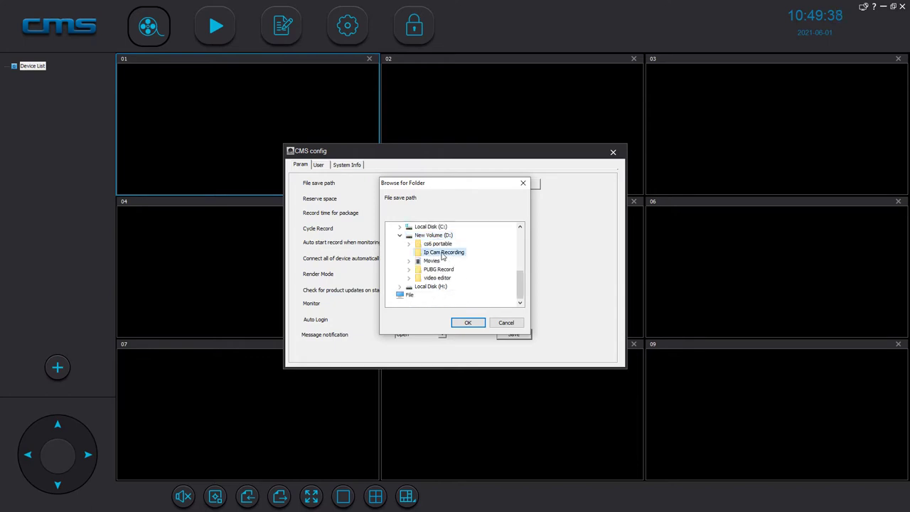
left_click(473, 323)
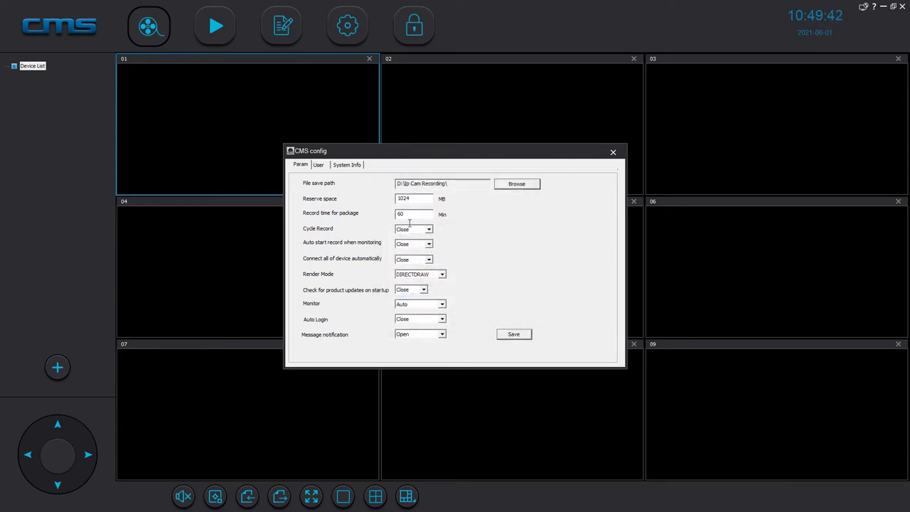
Step: Set Cycle Record, Auto start record and Connect all devices to Open, keeping DIRECTDRAW rendering
left_click(430, 229)
left_click(428, 244)
left_click(429, 244)
left_click(427, 261)
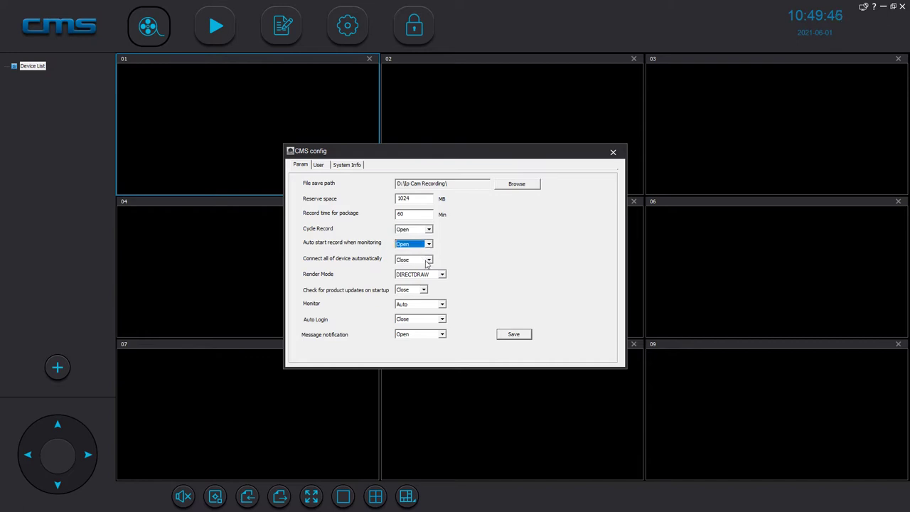
left_click(429, 260)
left_click(424, 277)
left_click(442, 276)
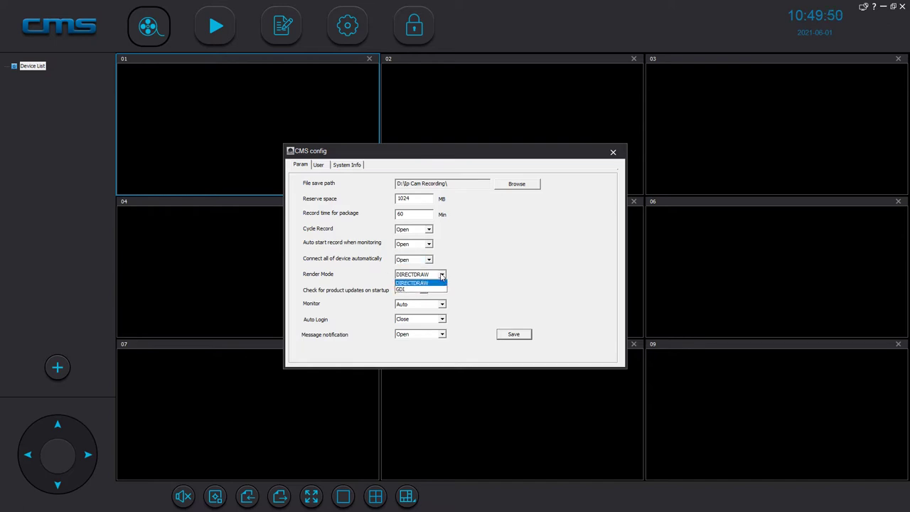
left_click(427, 281)
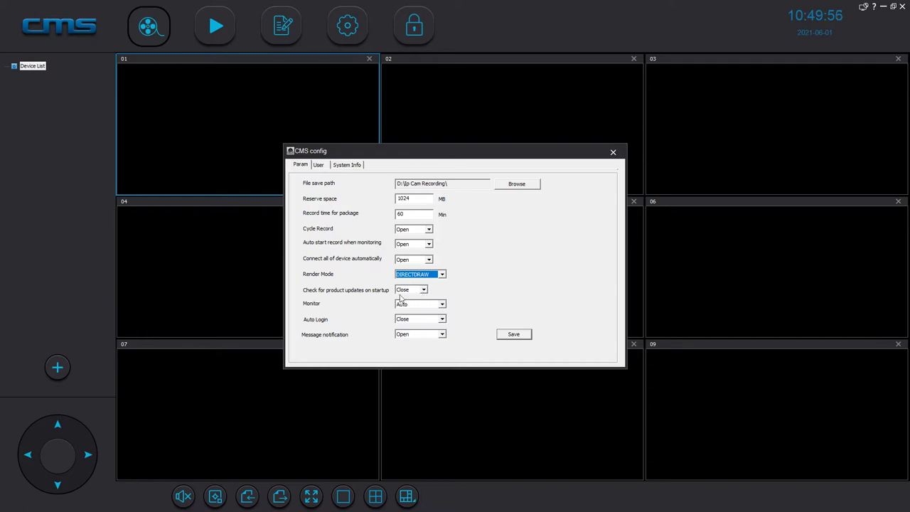
Step: Set startup update checks and Auto Login to Open, then save the parameters
left_click(423, 291)
left_click(418, 298)
left_click(419, 290)
left_click(413, 306)
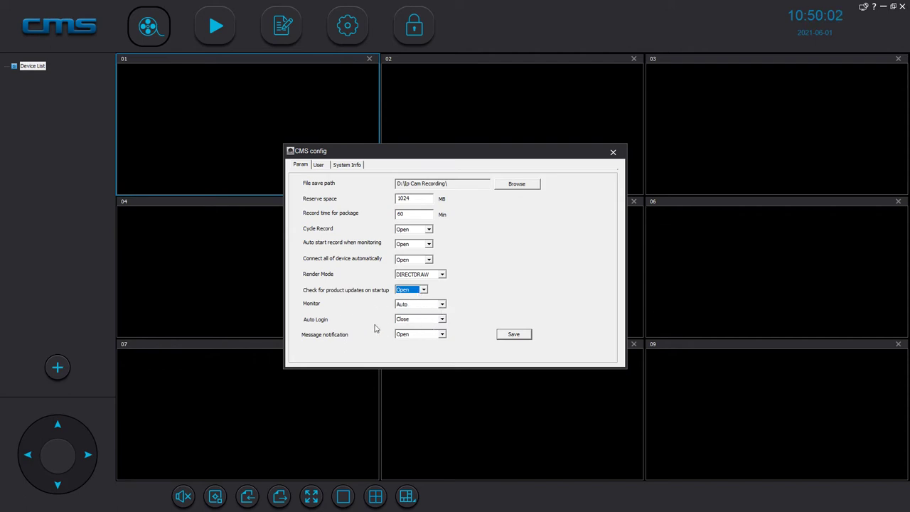
left_click(437, 321)
left_click(413, 335)
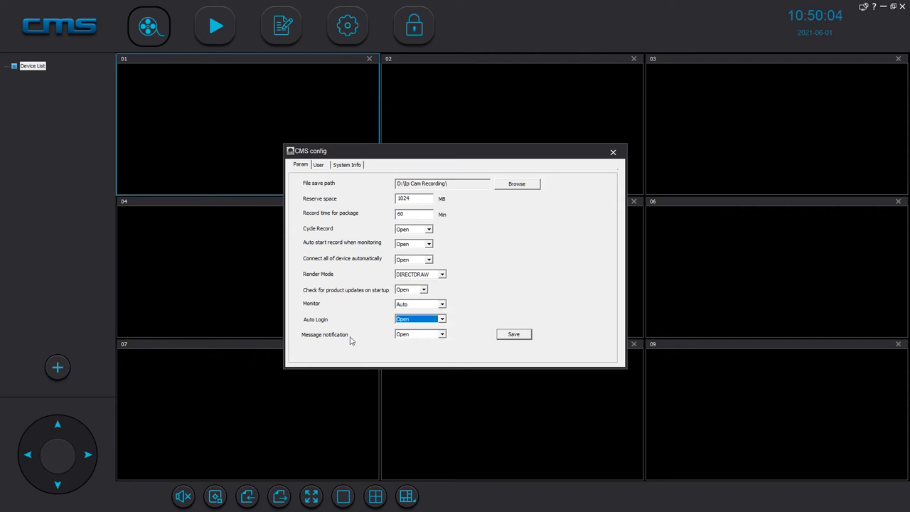
left_click(517, 338)
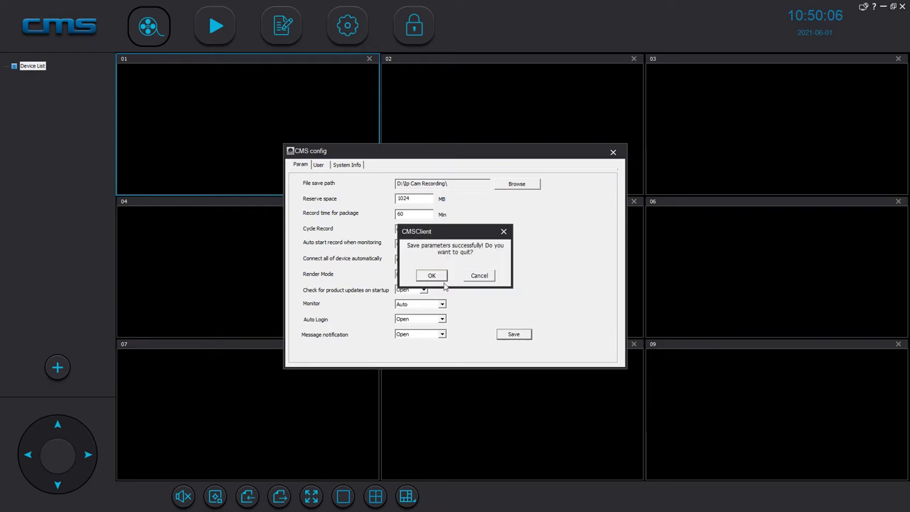
left_click(432, 276)
left_click(347, 26)
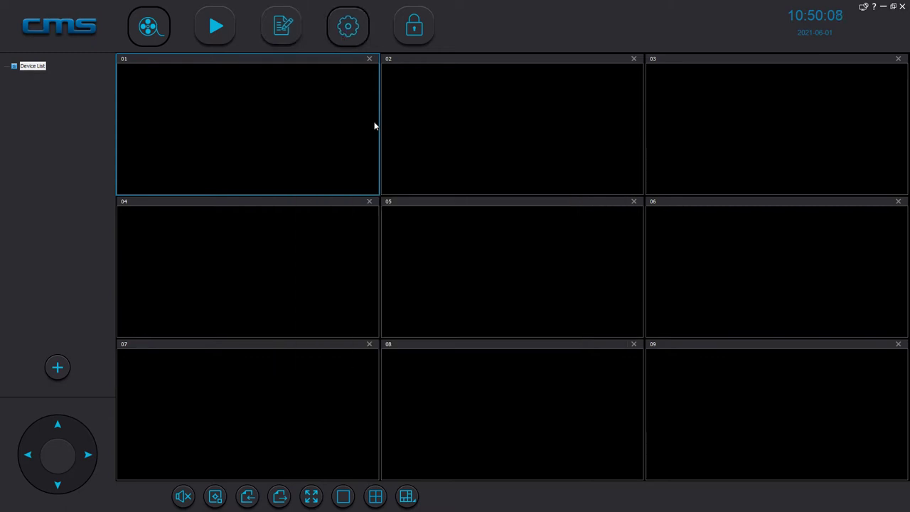
left_click(359, 164)
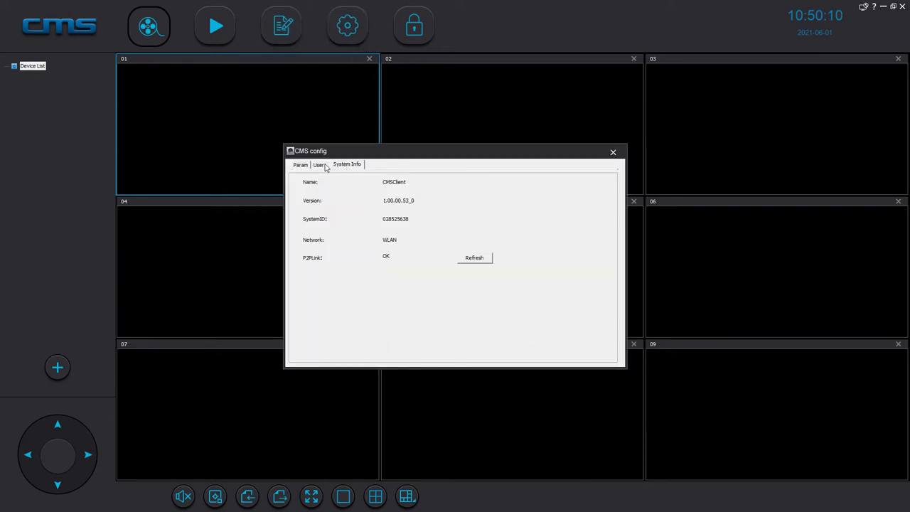
left_click(318, 164)
left_click(375, 187)
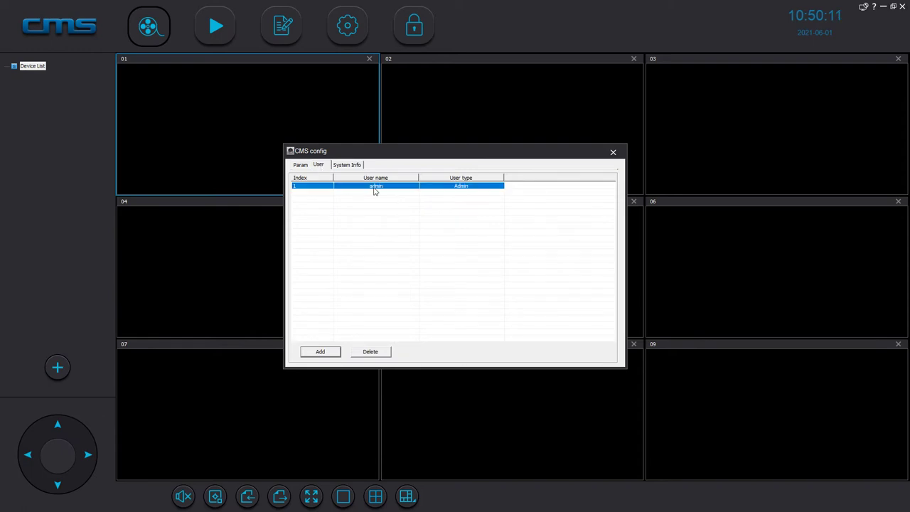
left_click(301, 166)
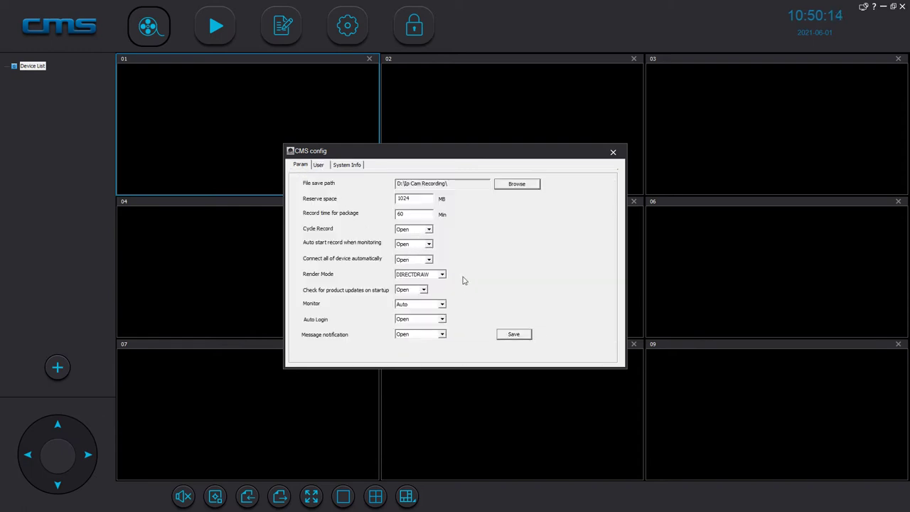
left_click(612, 152)
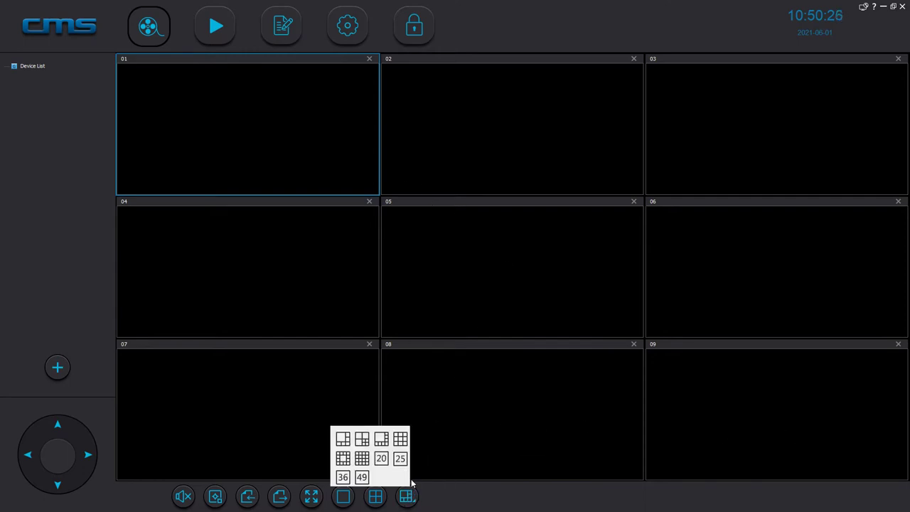
mouse_move(402, 498)
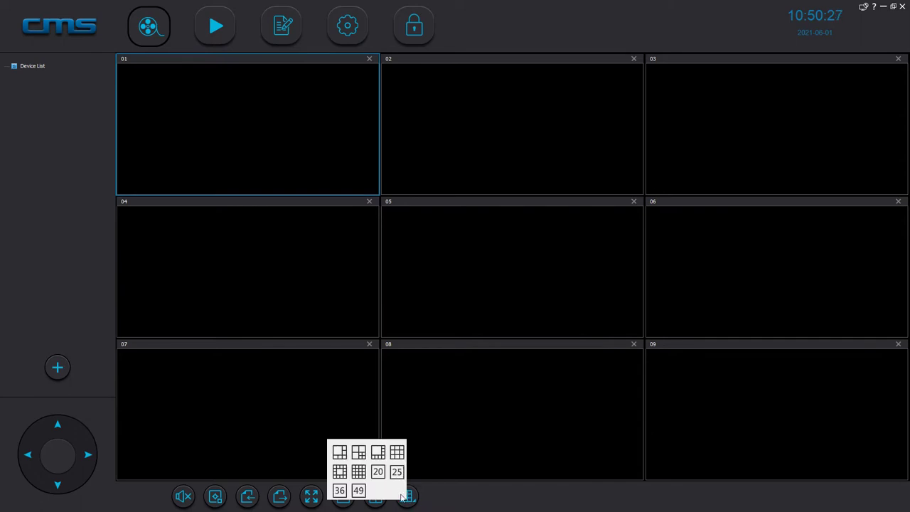
left_click(339, 472)
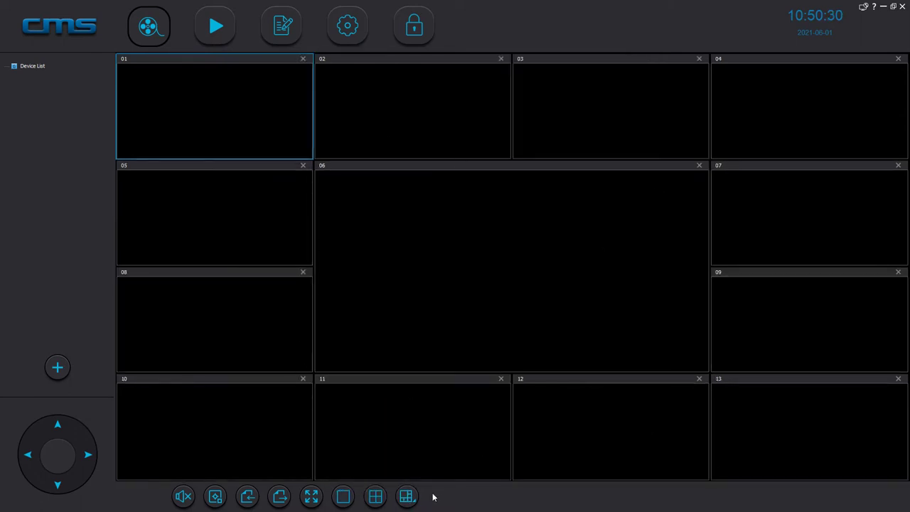
left_click(402, 498)
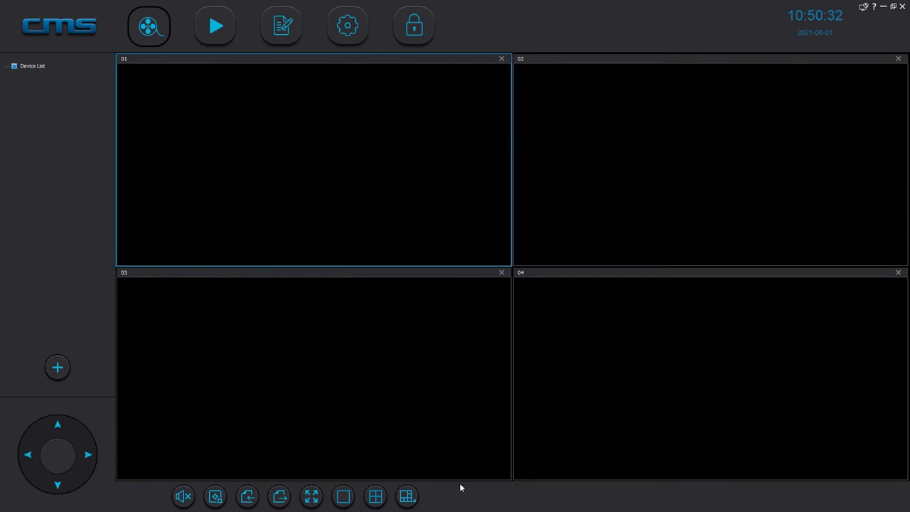
mouse_move(418, 497)
left_click(415, 446)
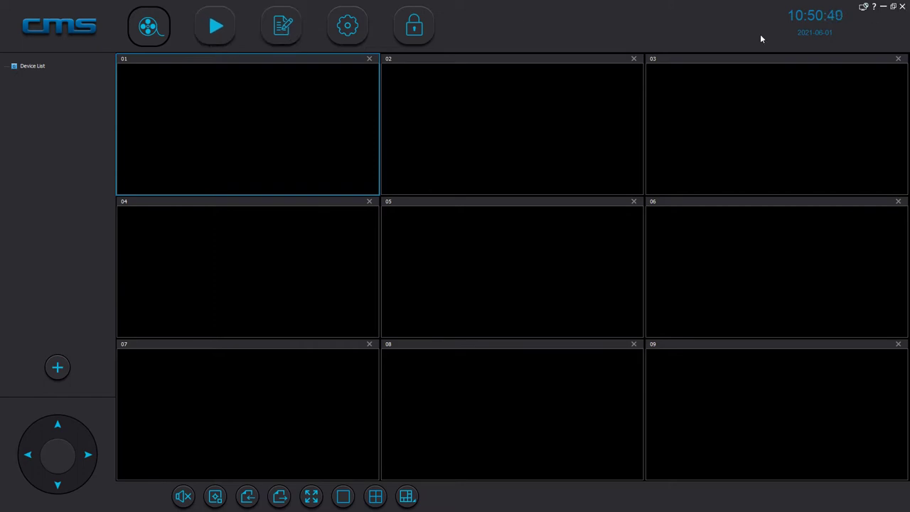
Step: Give the admin user a new password in Edit user, then close the configuration window
left_click(348, 26)
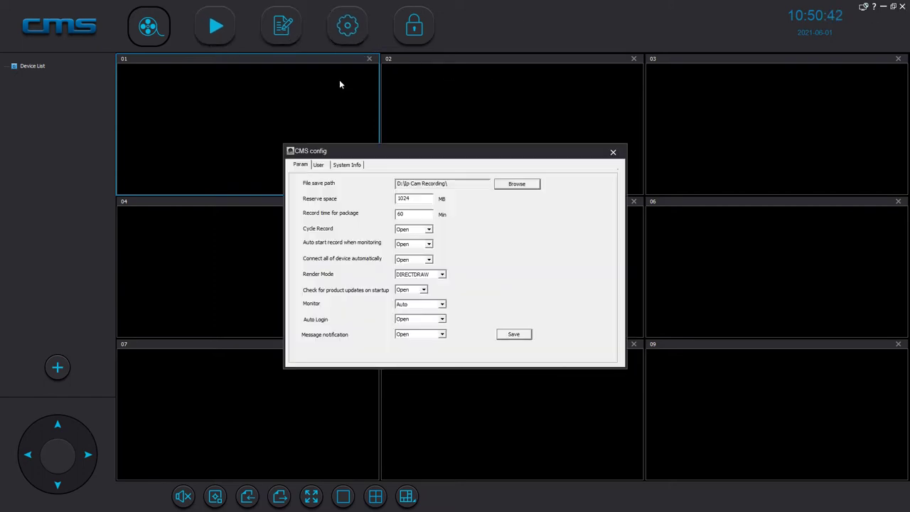
left_click(348, 166)
left_click(320, 166)
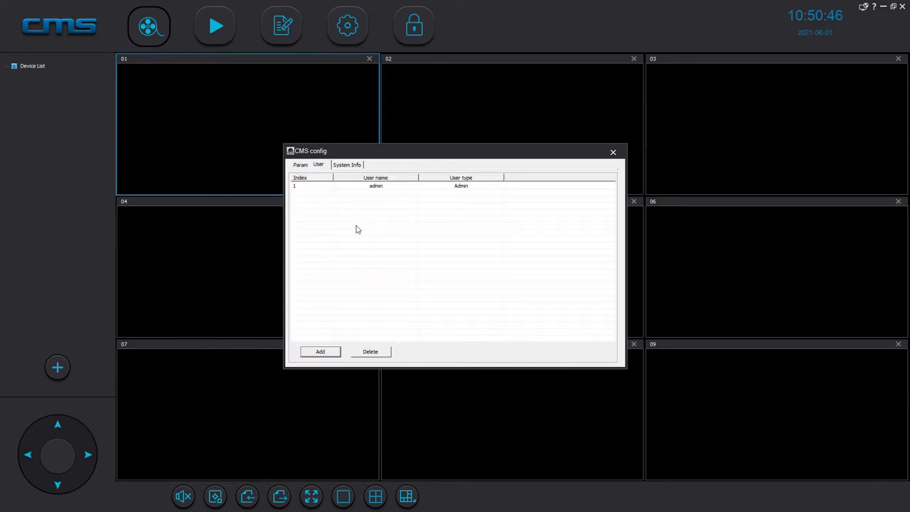
double_click(346, 188)
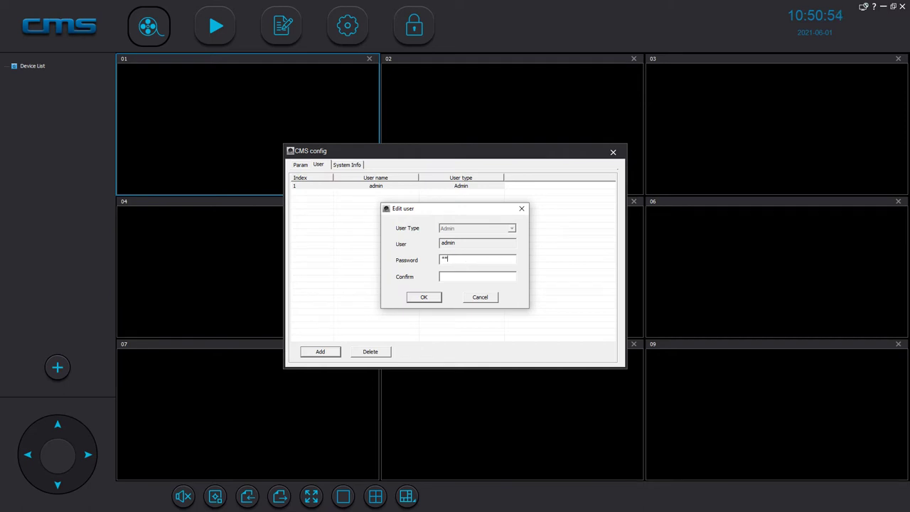
left_click(425, 298)
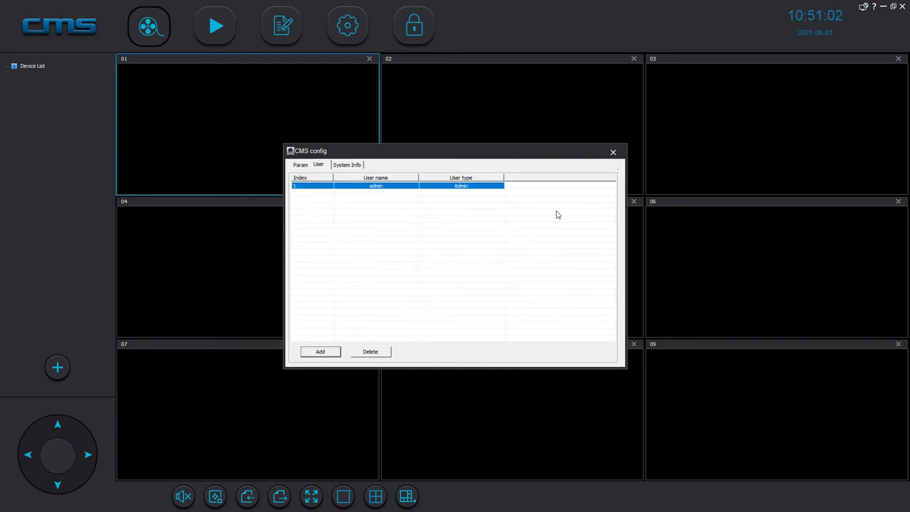
left_click(613, 152)
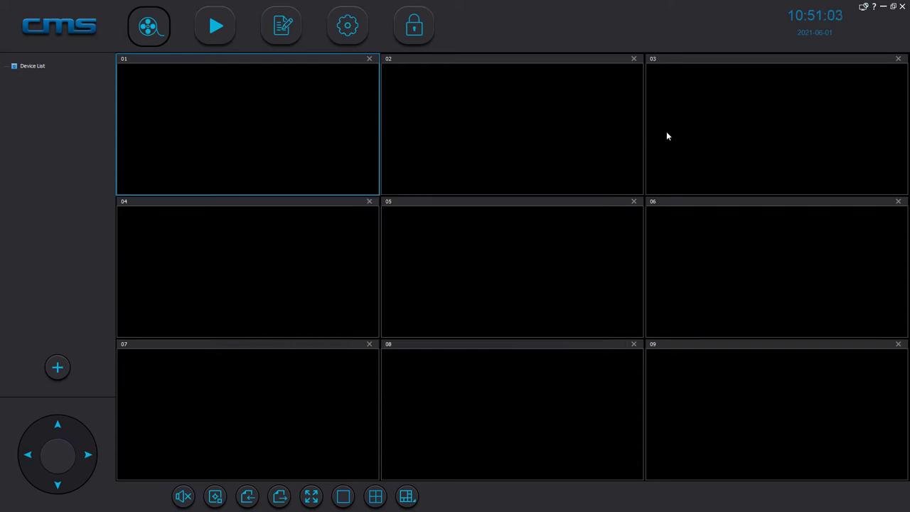
Step: Exit CMSClient, confirming with the admin password
left_click(903, 5)
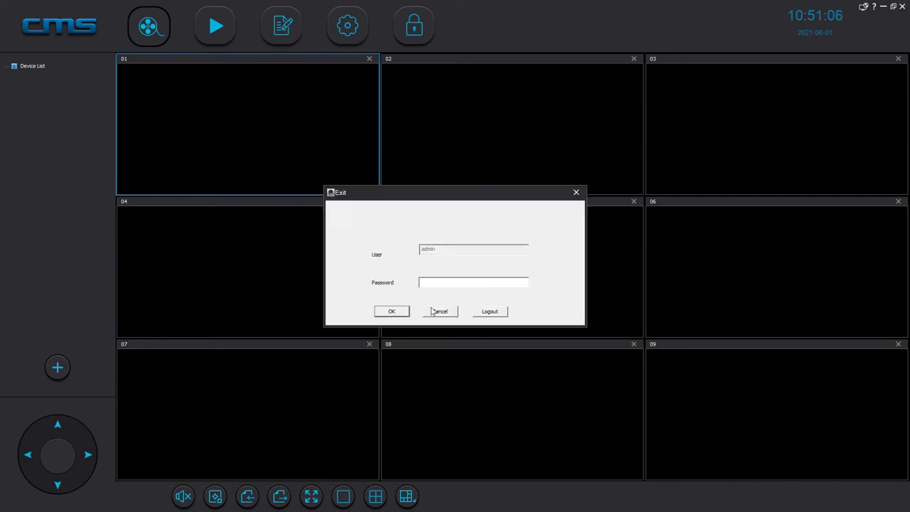
type("***")
key("Return")
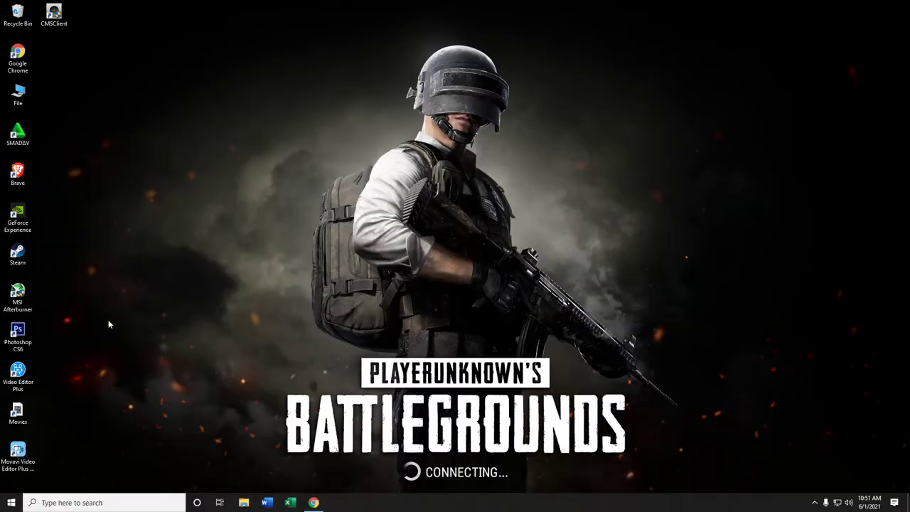
Step: Refresh the desktop and relaunch CMSClient, allowing it through UAC and logging in
right_click(105, 239)
left_click(130, 257)
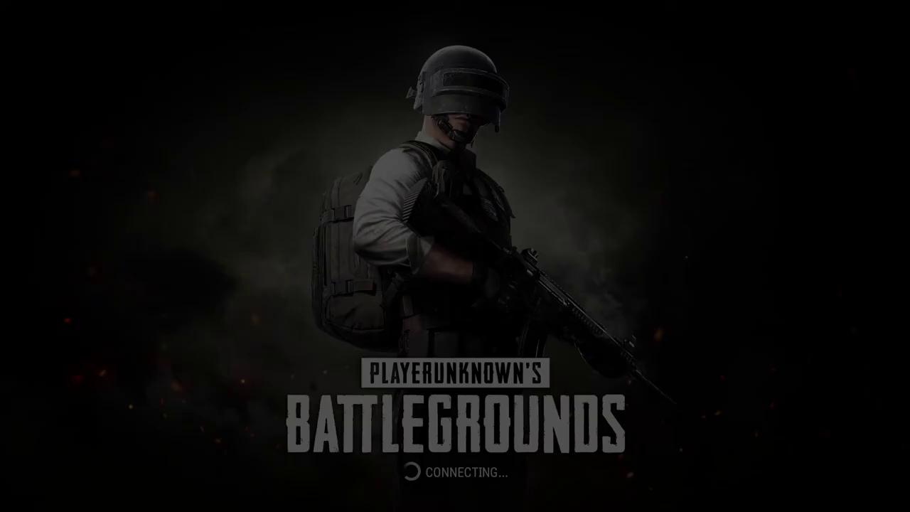
left_click(412, 320)
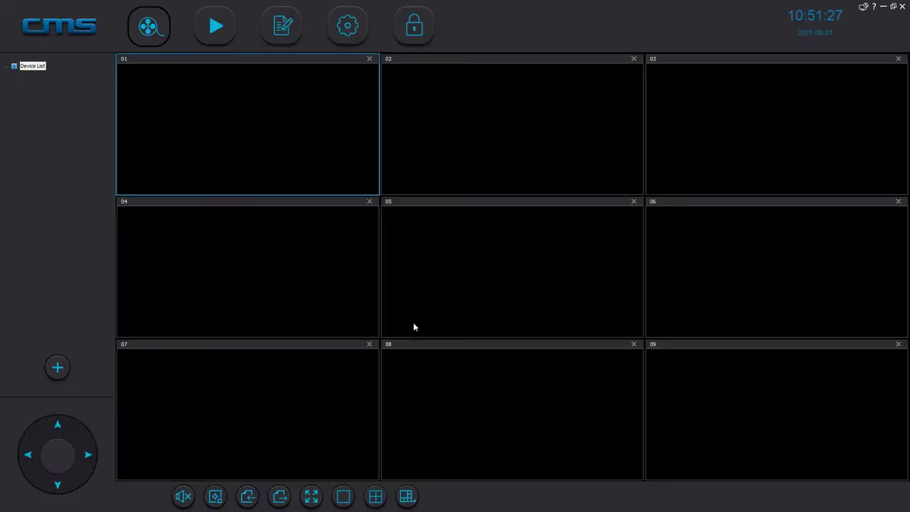
left_click(81, 247)
Step: Minimize CMSClient, open Chrome maximized on the Facebook gaming page and log in
left_click(883, 6)
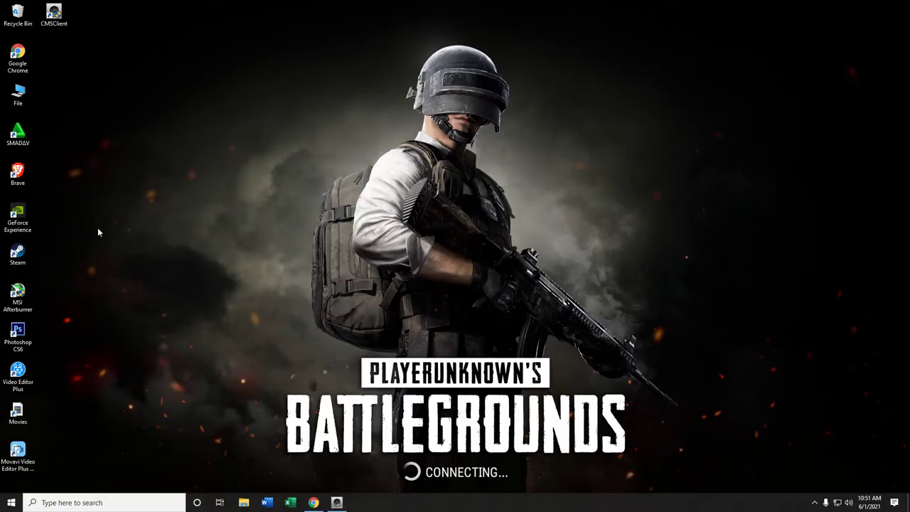
double_click(18, 57)
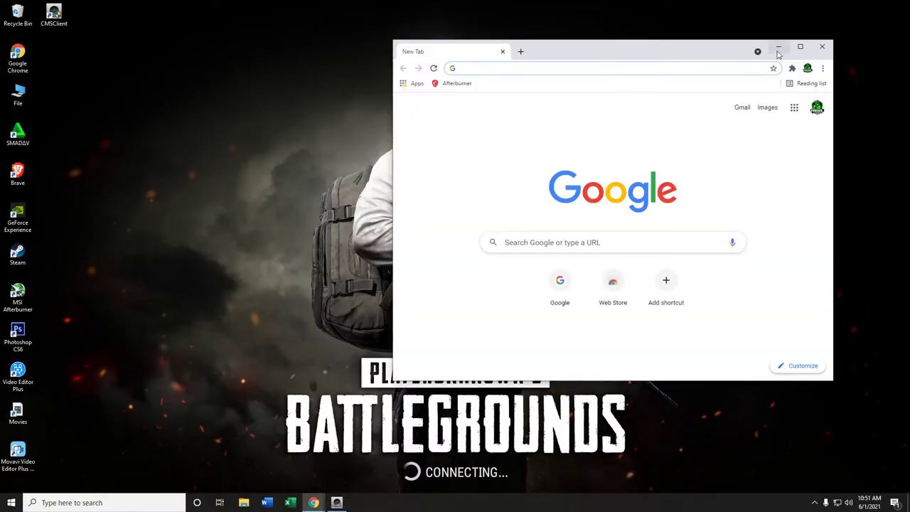
left_click(800, 46)
type("fac")
key("Return")
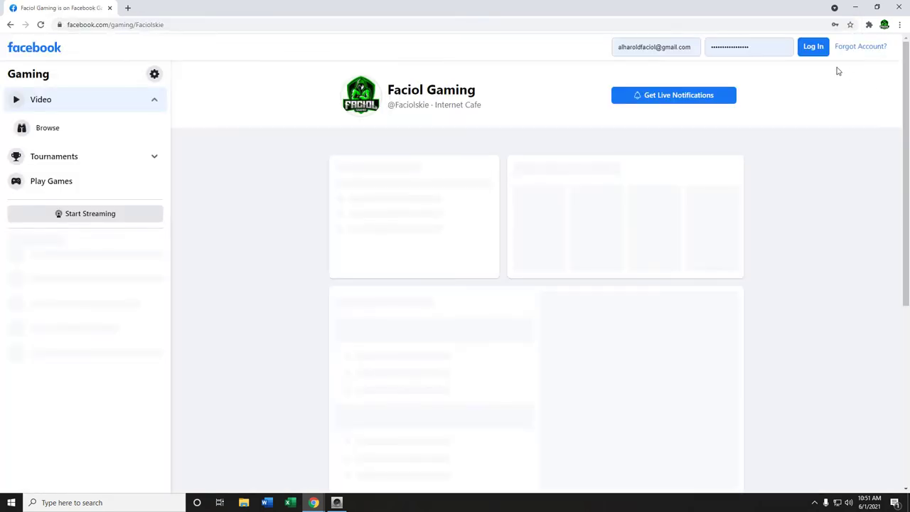
left_click(810, 48)
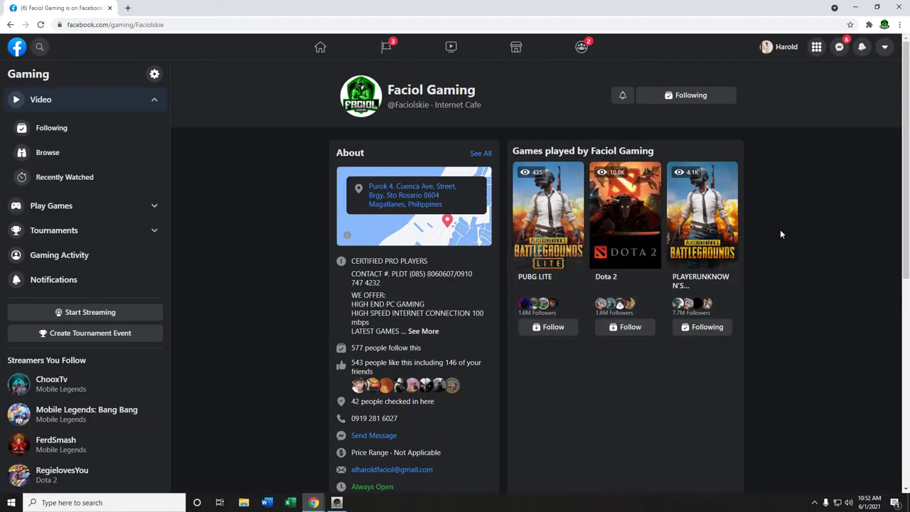
Step: Return to CMSClient and bring up the GeForce Experience overlay with Alt+Z
left_click(341, 498)
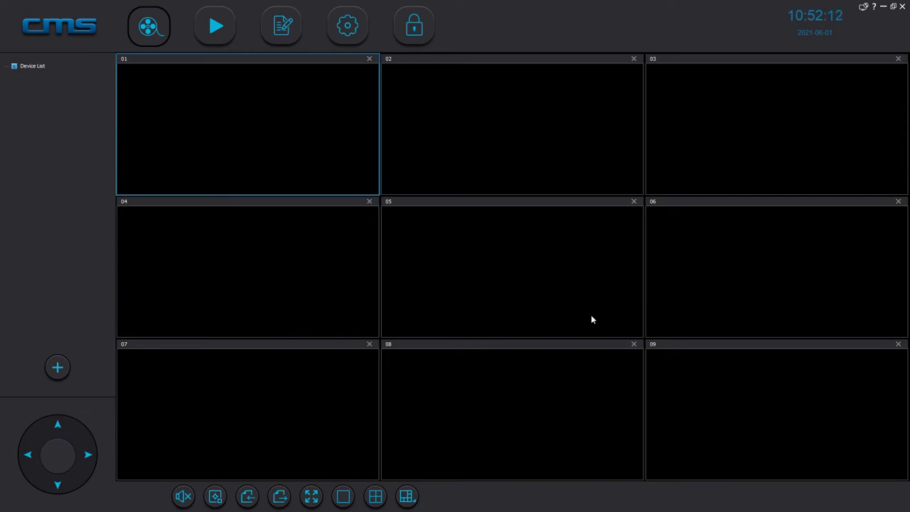
key("alt+z")
left_click(484, 189)
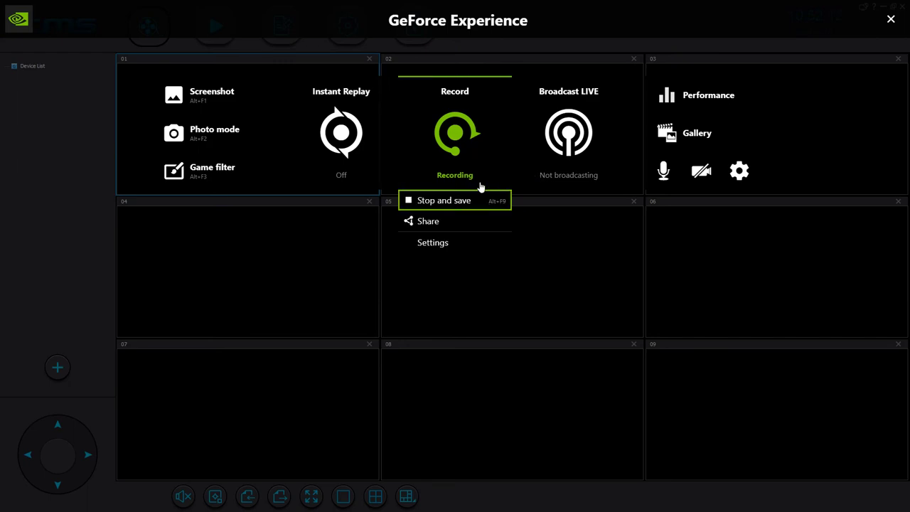
Step: Swipe to the phone's app page and launch YYP2P
left_click(444, 201)
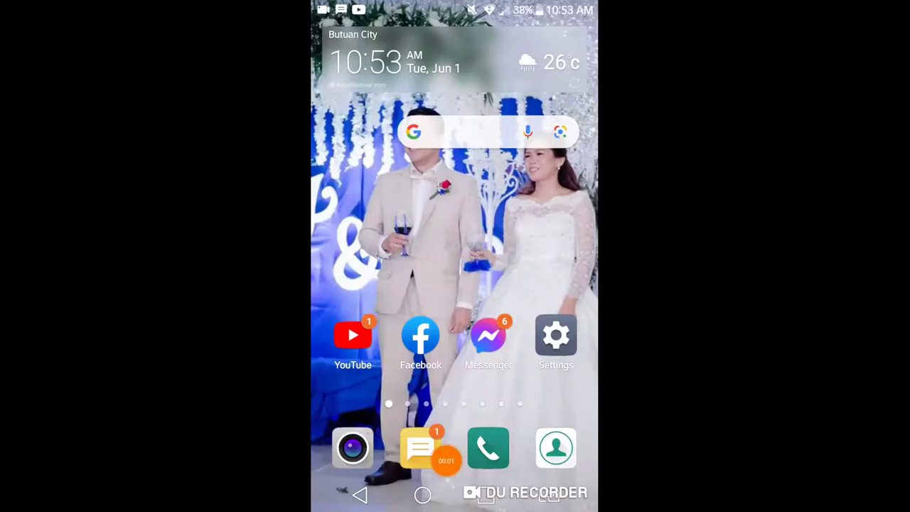
scroll(454, 256, "right", 1)
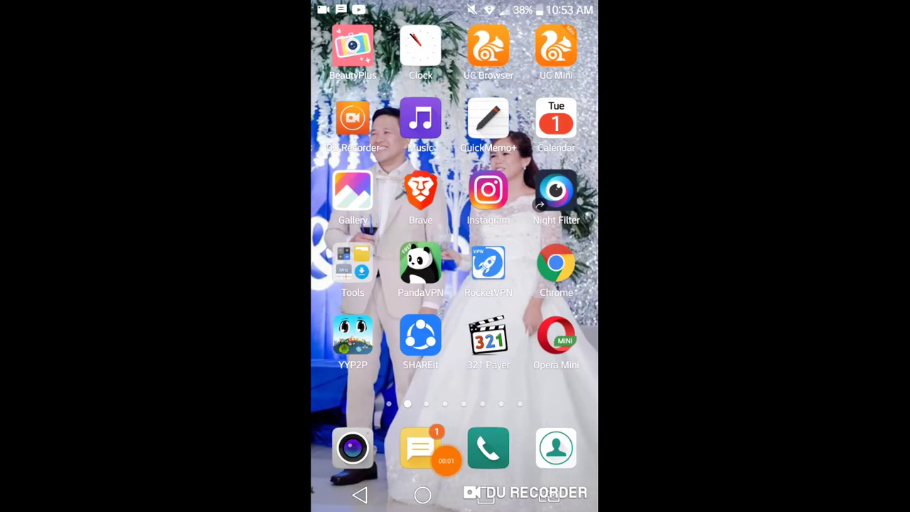
scroll(454, 256, "left", 1)
scroll(455, 256, "right", 1)
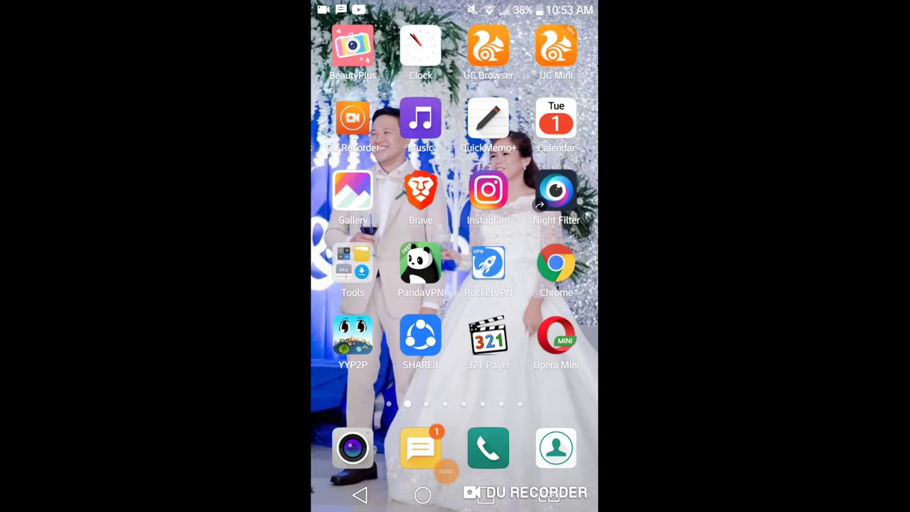
left_click(353, 336)
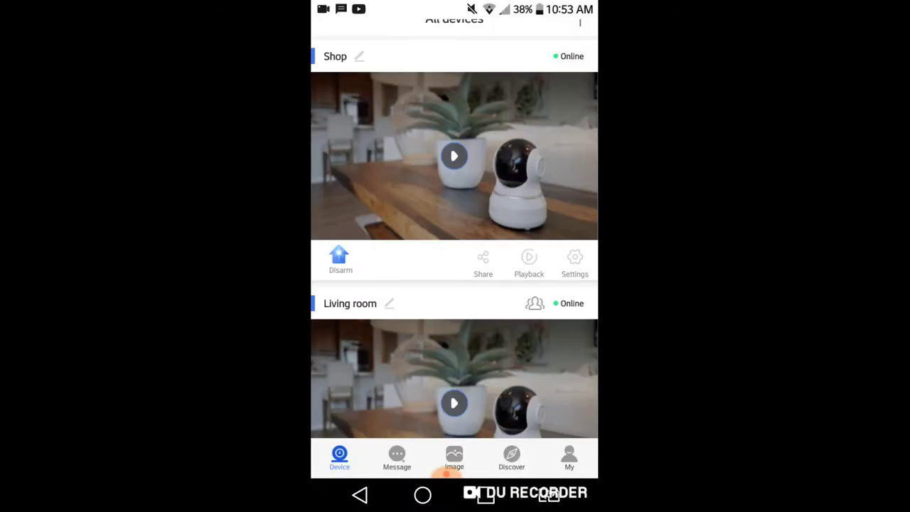
Step: Scroll the All devices list to the Living room camera and open its live view
scroll(454, 248, "down", 1)
scroll(455, 249, "down", 5)
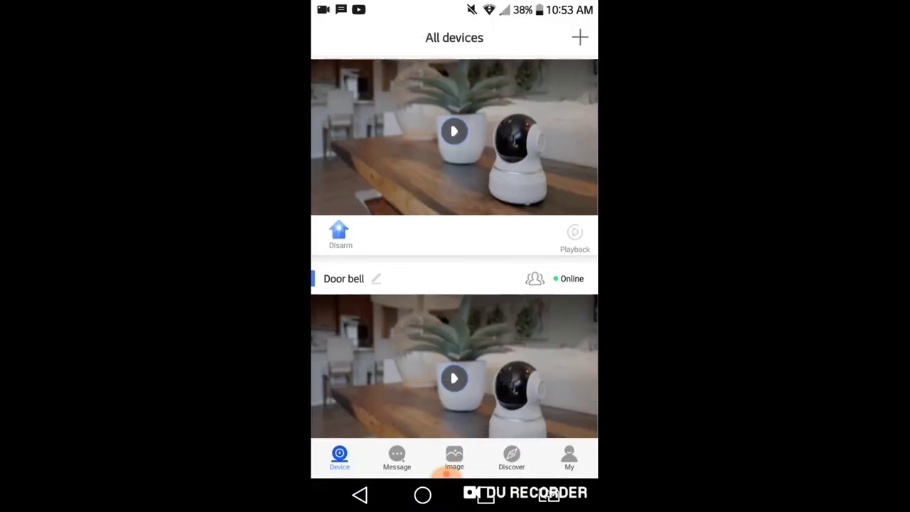
scroll(454, 249, "down", 5)
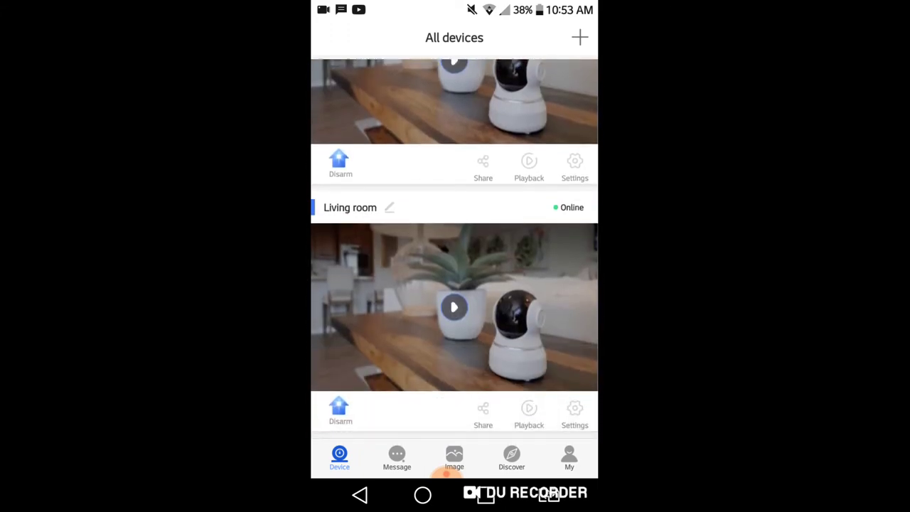
scroll(455, 249, "up", 10)
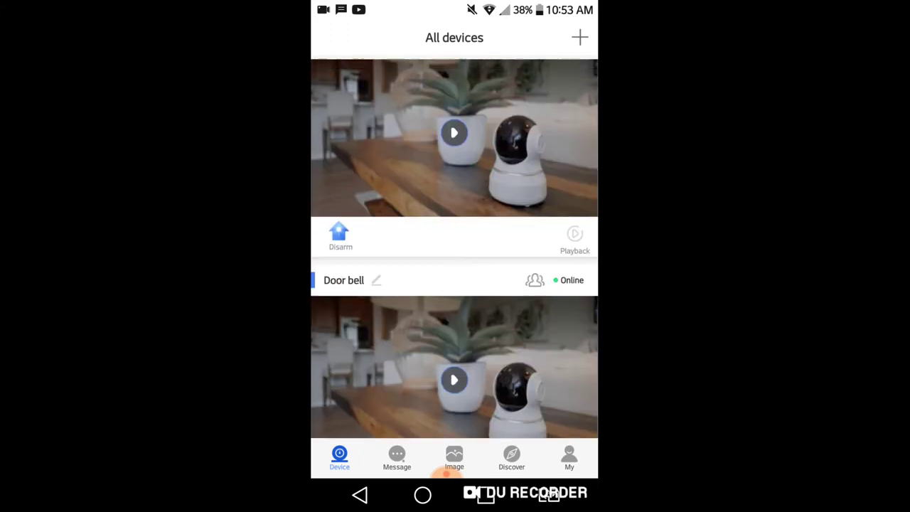
scroll(454, 249, "up", 2)
scroll(454, 249, "down", 8)
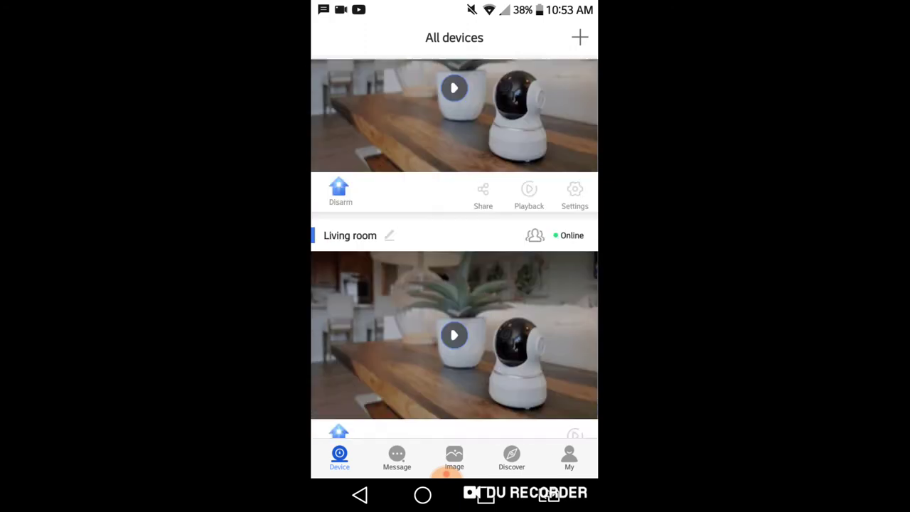
scroll(454, 249, "down", 10)
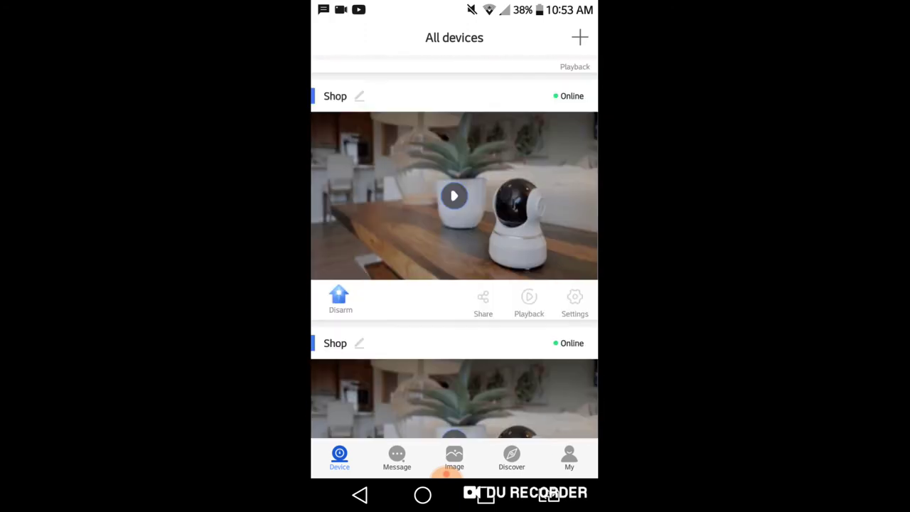
scroll(454, 249, "down", 10)
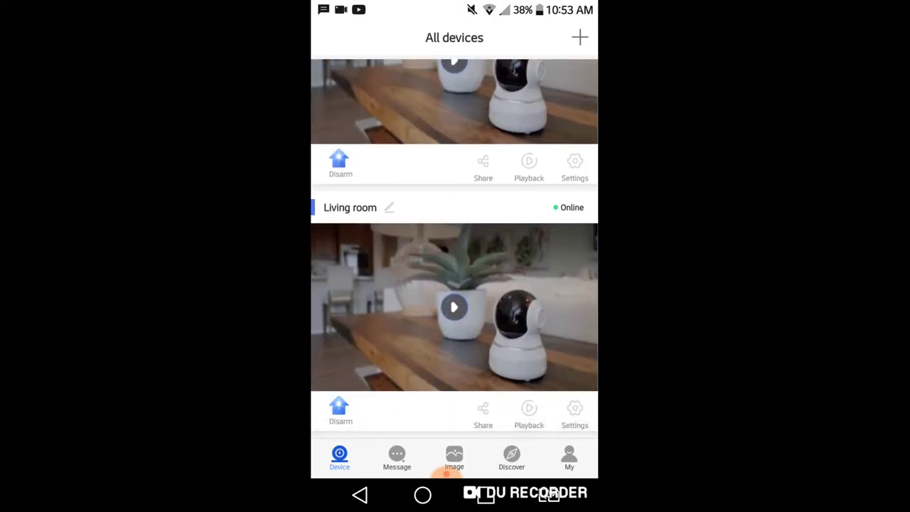
left_click(455, 307)
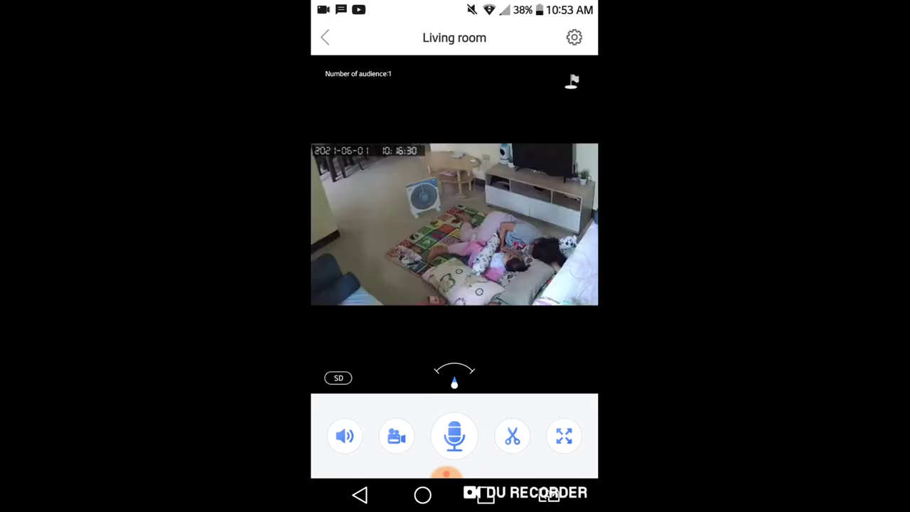
Step: Leave the Living room feed, then open and exit the Garage camera's live feed
left_click(360, 495)
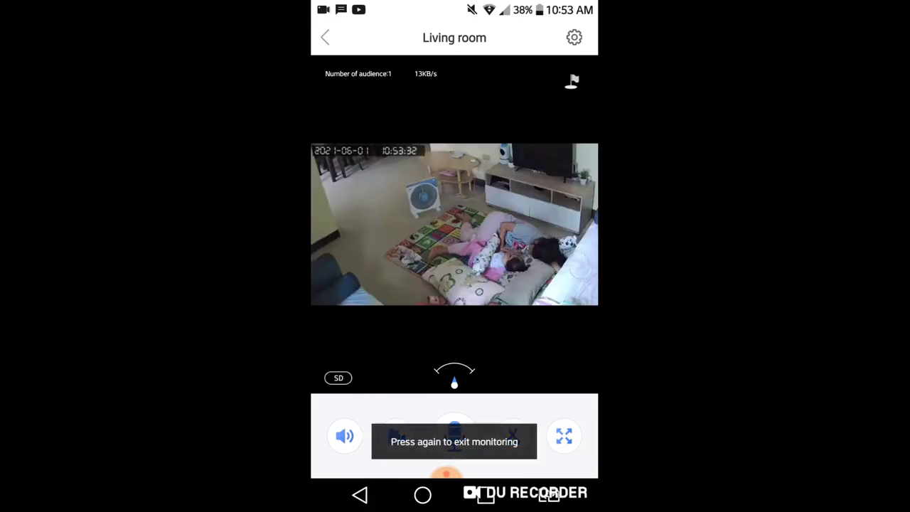
left_click(359, 495)
scroll(455, 249, "up", 3)
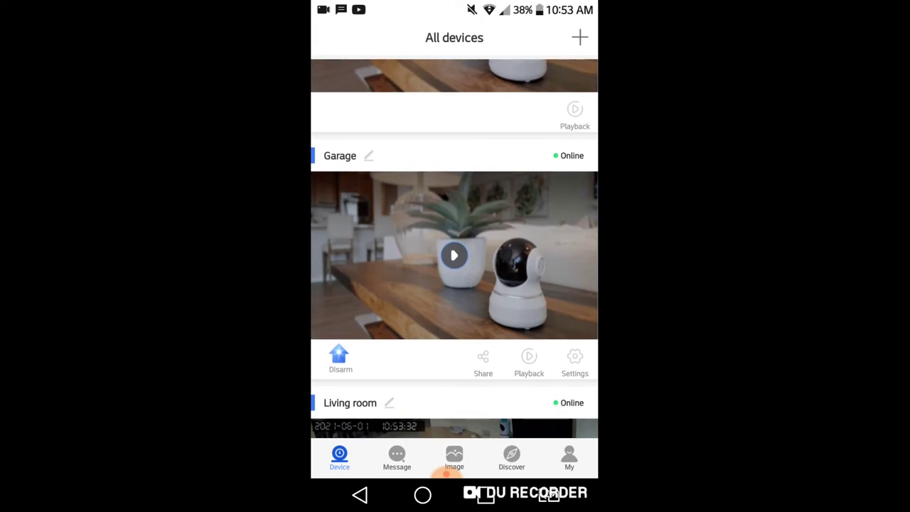
left_click(454, 255)
left_click(360, 495)
left_click(360, 495)
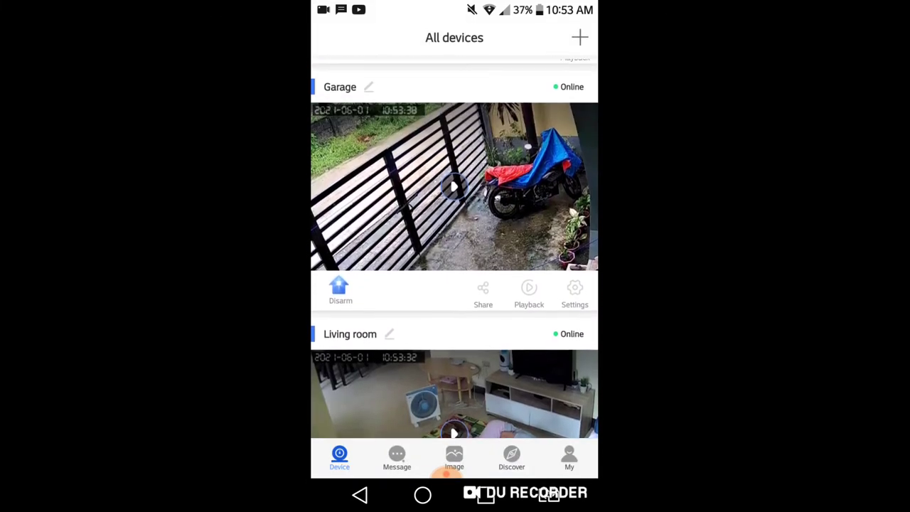
Step: Start a Garage camera share allowing alarm status setting and device information for visitors
left_click(483, 295)
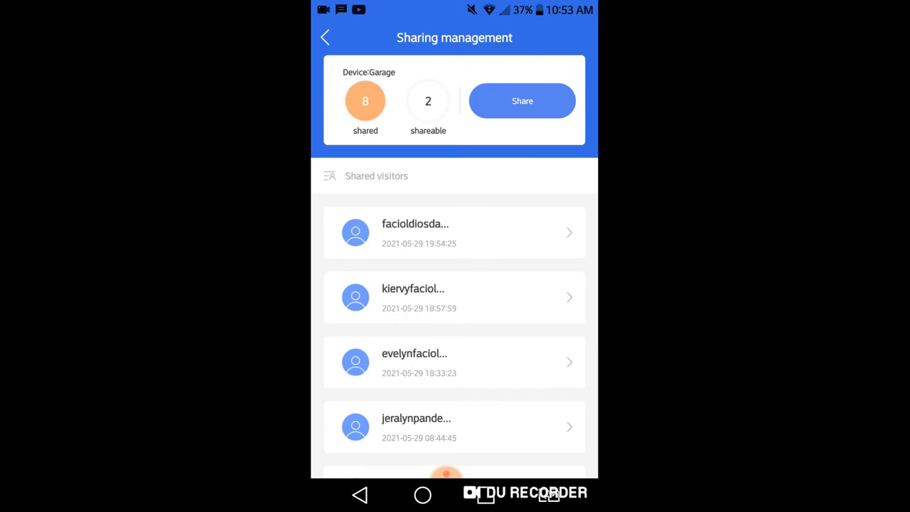
scroll(454, 335, "down", 5)
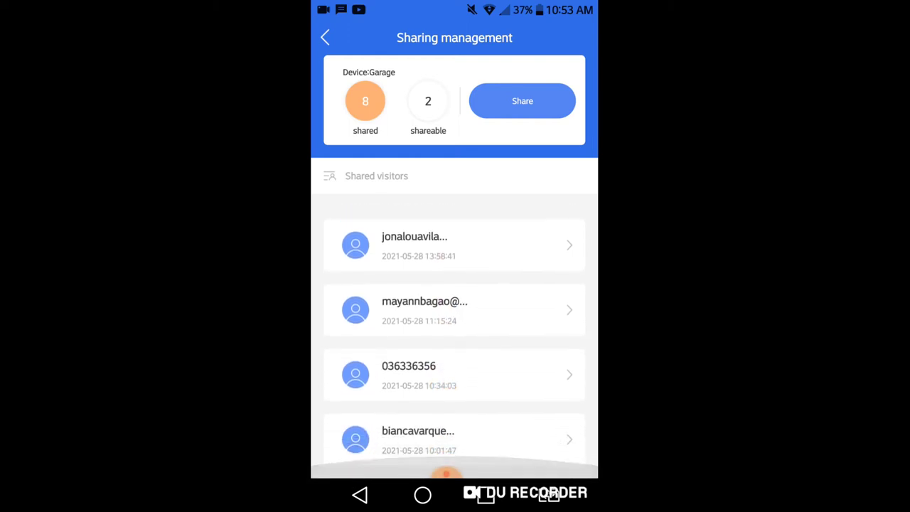
scroll(454, 334, "up", 5)
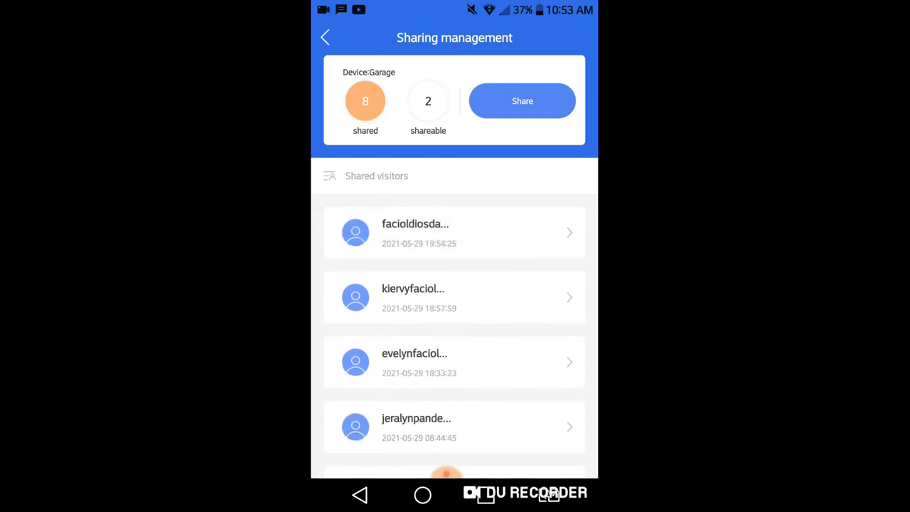
left_click(522, 100)
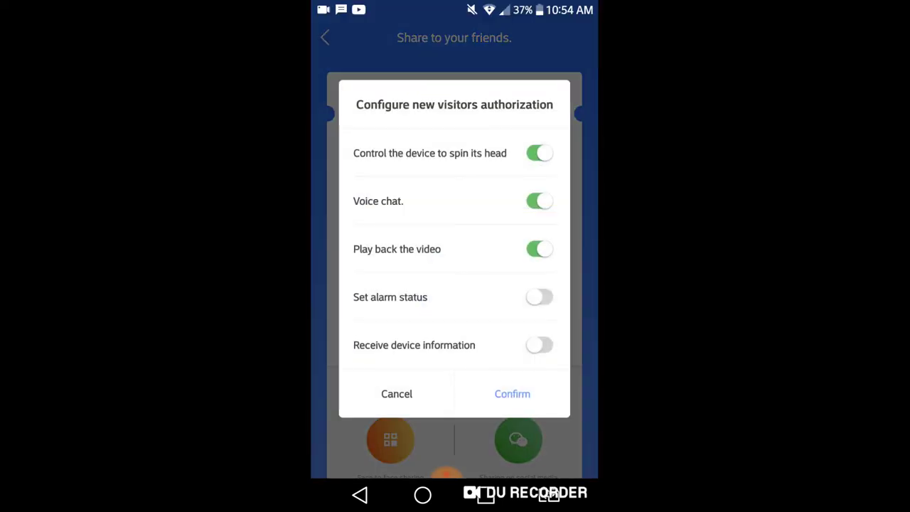
left_click(539, 297)
left_click(539, 345)
left_click(512, 394)
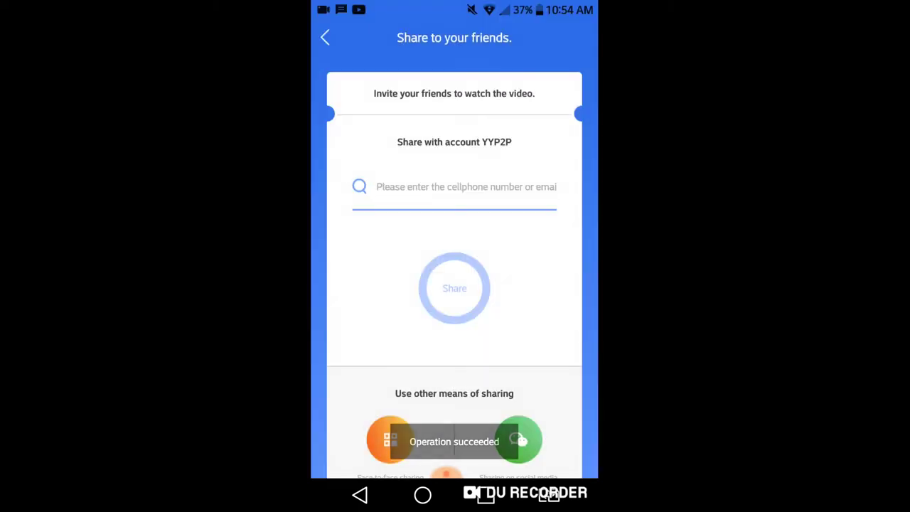
Step: Generate a social-media share link and bring up the phone's sharing choices
scroll(454, 266, "down", 2)
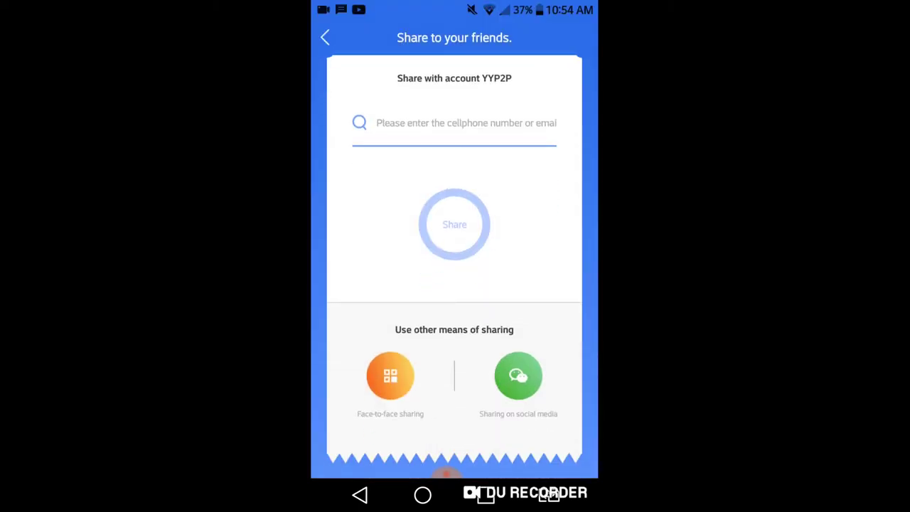
left_click(518, 376)
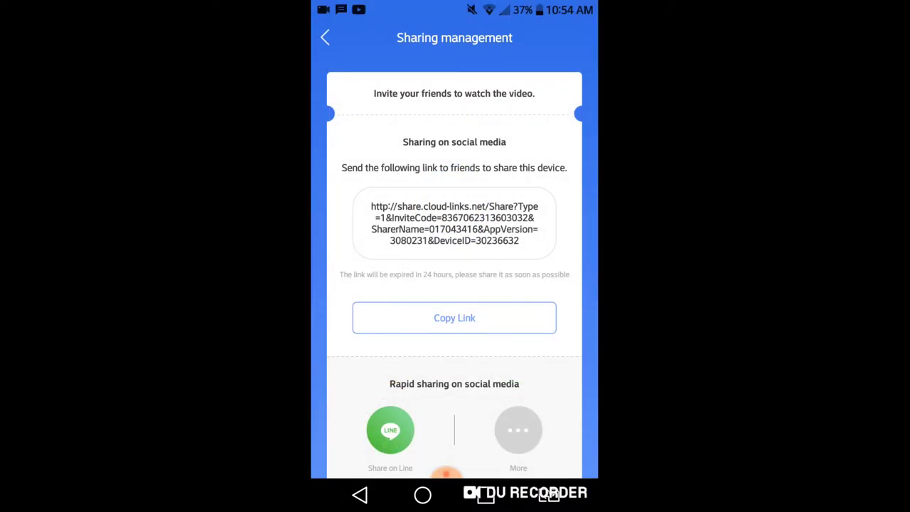
scroll(454, 266, "down", 2)
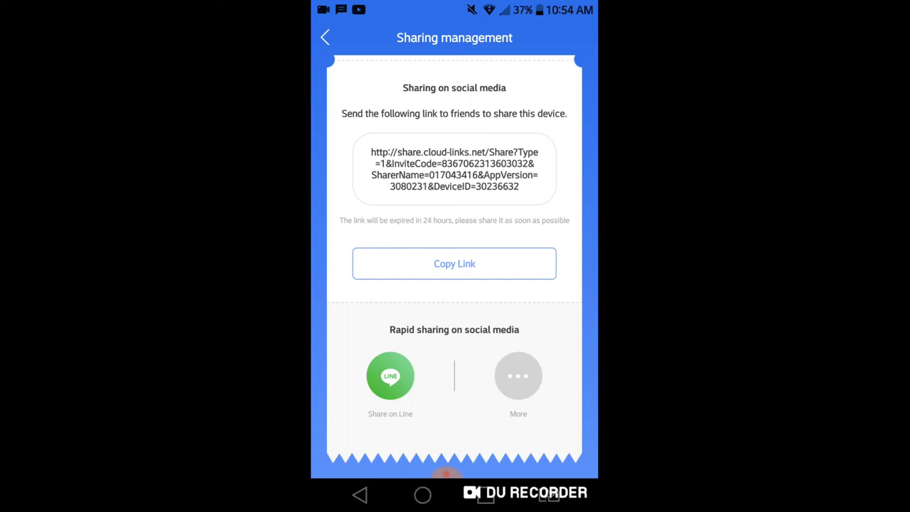
left_click(519, 375)
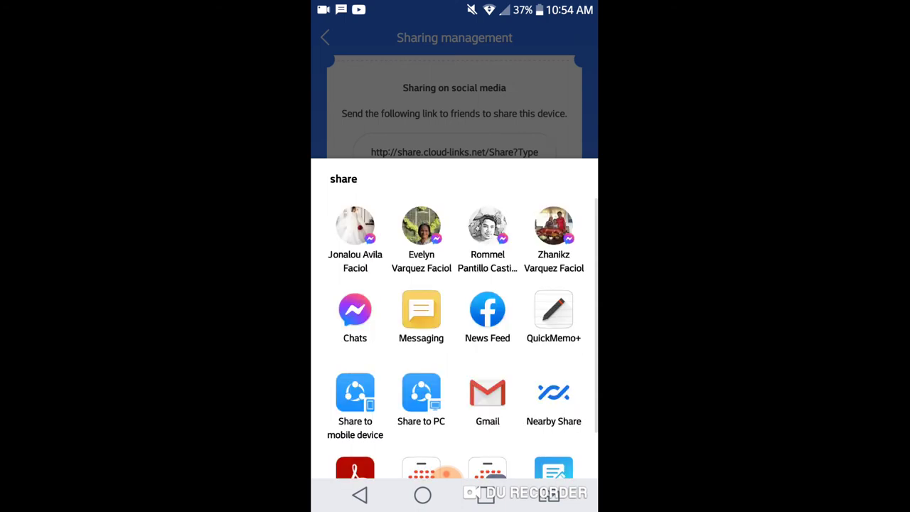
Step: Send the Garage share link via Messenger Chats to a contact found by name
left_click(355, 315)
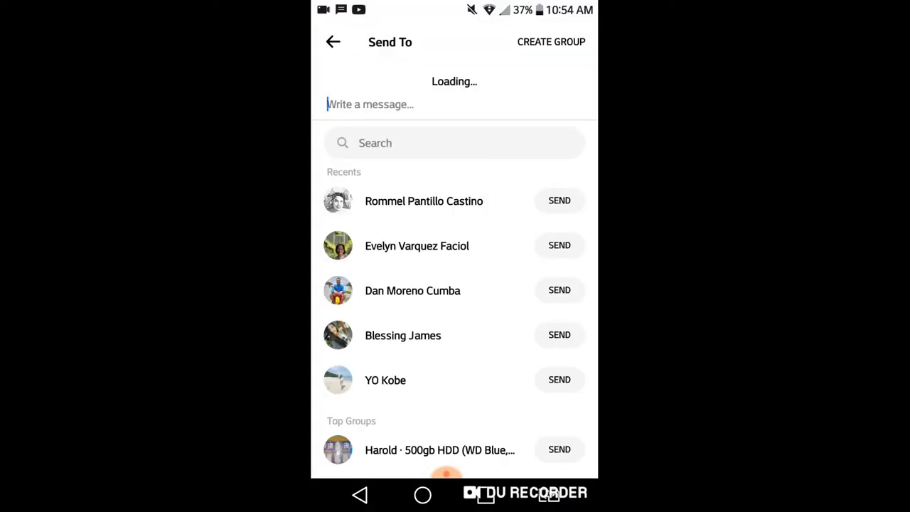
left_click(375, 143)
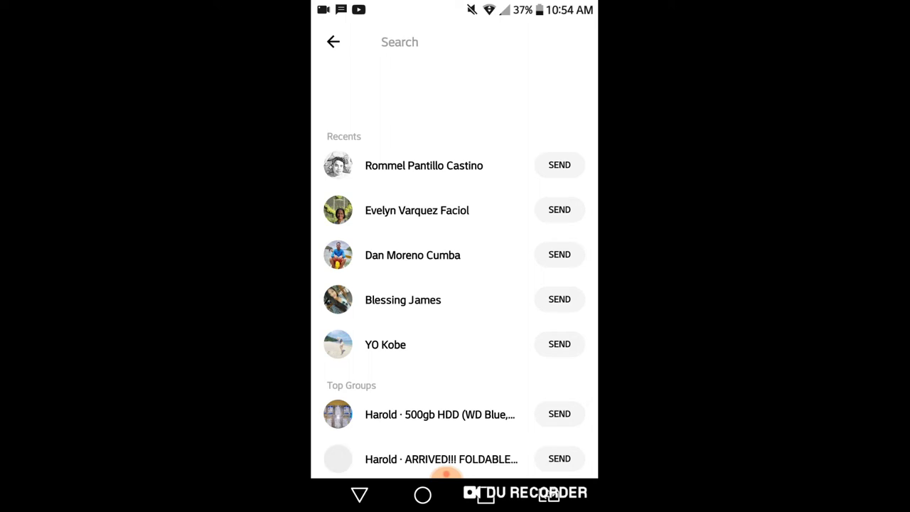
type("harold")
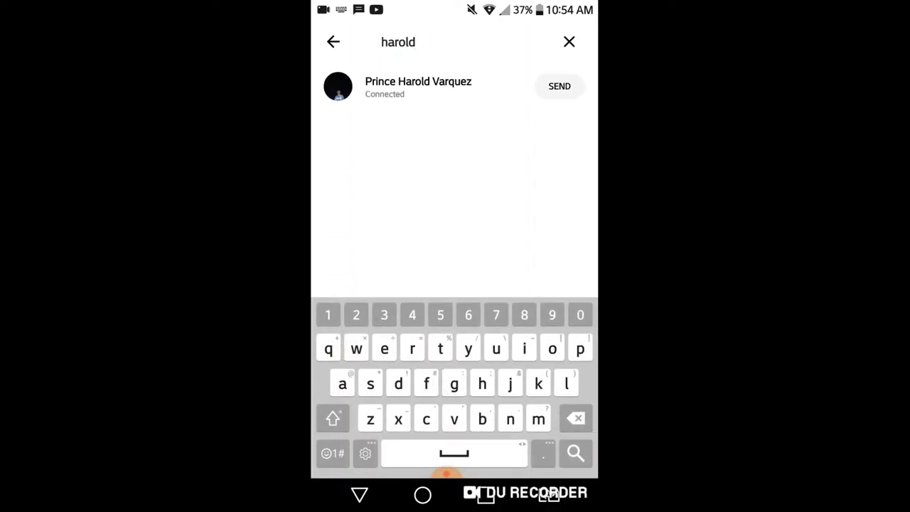
key("BackSpace")
key("BackSpace")
key("BackSpace")
key("BackSpace")
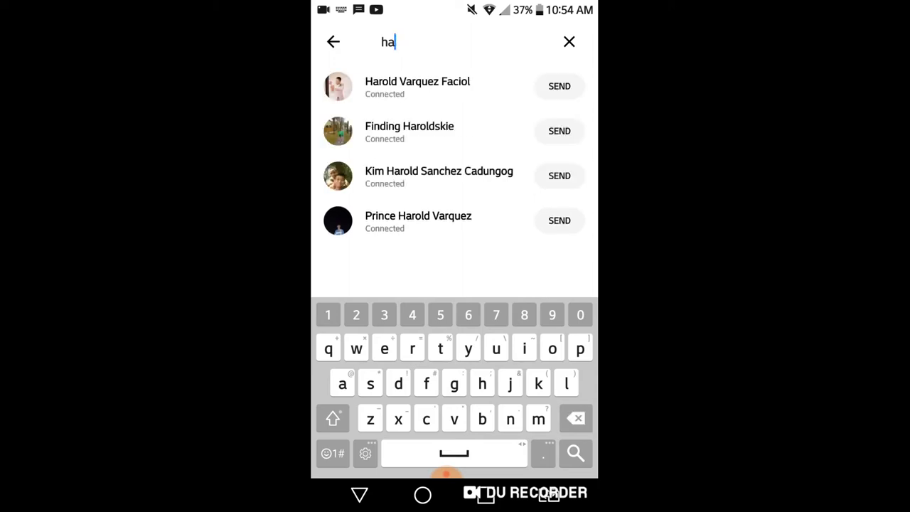
left_click(560, 185)
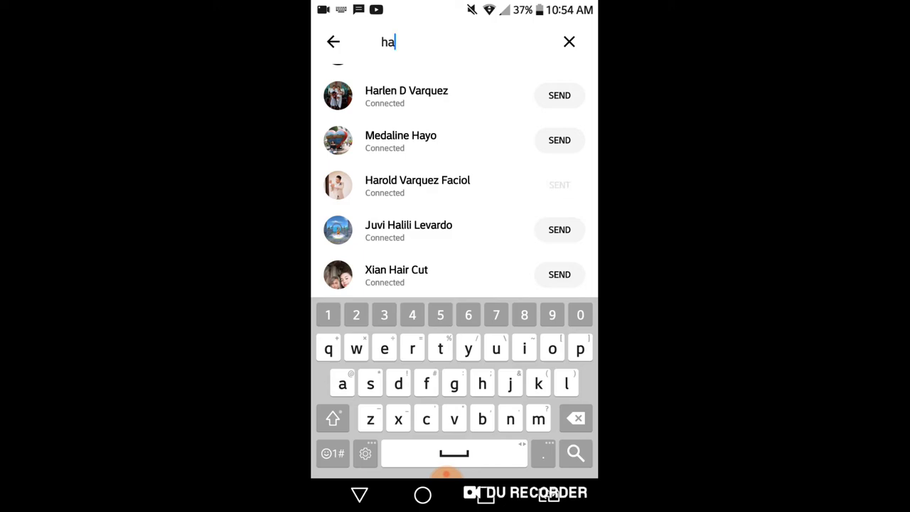
Step: Close the search and back out of Messenger to YYP2P's All devices list
left_click(569, 41)
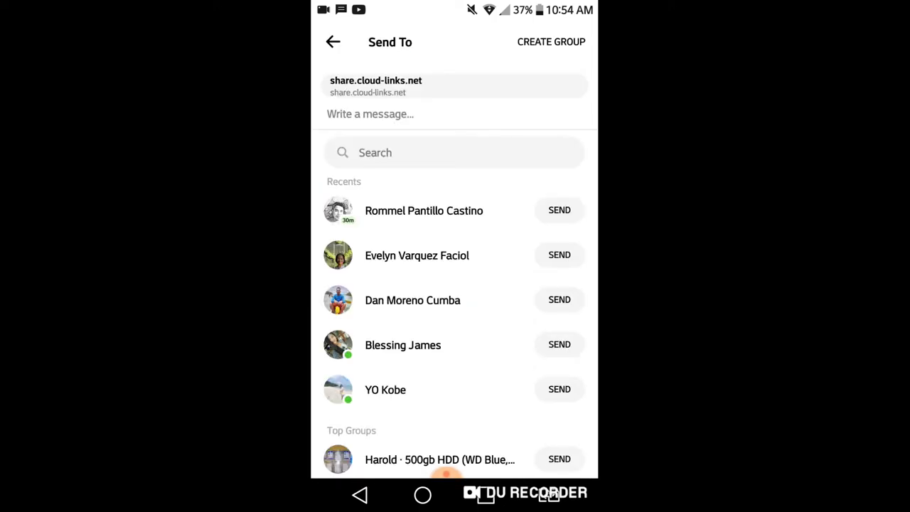
left_click(360, 495)
left_click(359, 495)
left_click(359, 495)
left_click(360, 495)
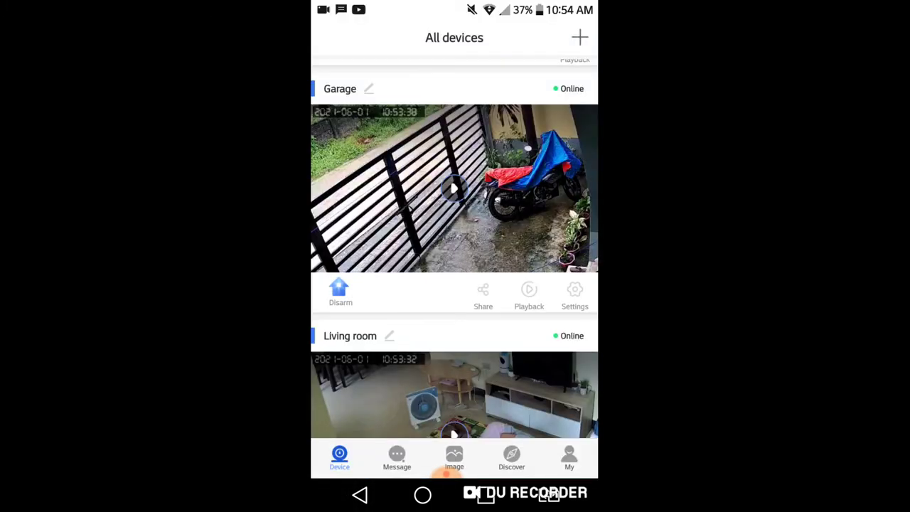
Step: Share Living room with alarm status and device information permissions, choosing Sharing on social media
scroll(454, 284, "down", 3)
left_click(483, 425)
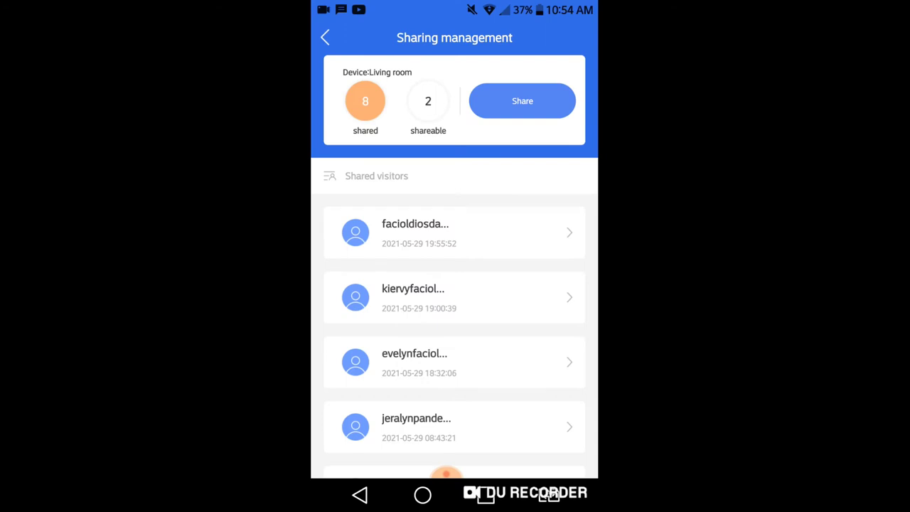
left_click(522, 101)
left_click(539, 297)
left_click(539, 345)
left_click(512, 394)
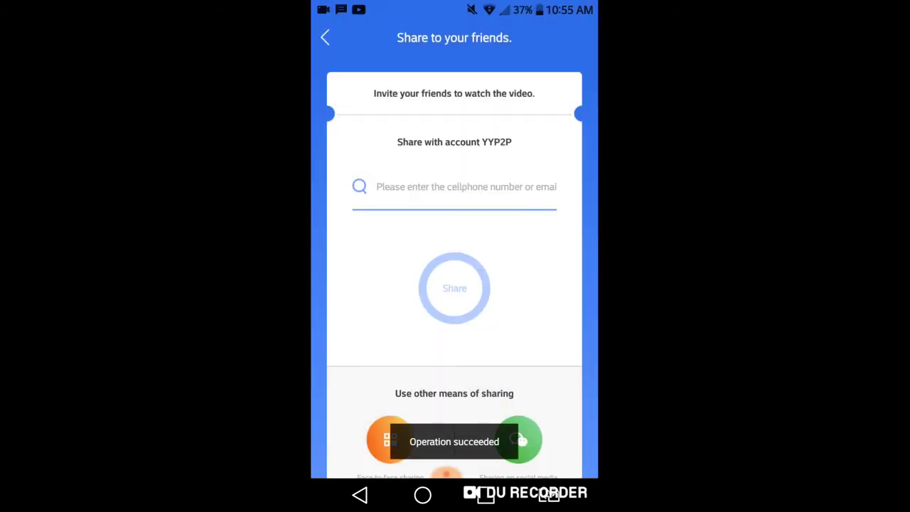
left_click(518, 376)
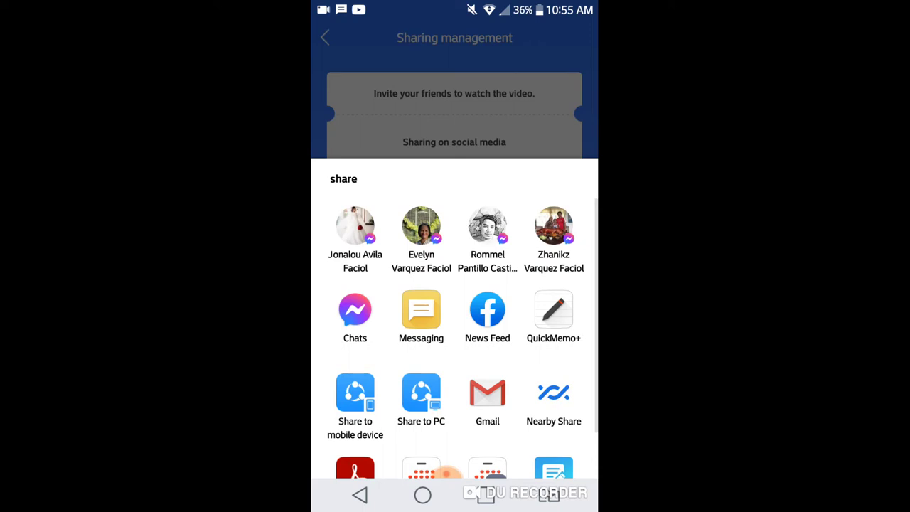
Step: Send the Living room link via Messenger to Just You, then return to the browser
left_click(355, 312)
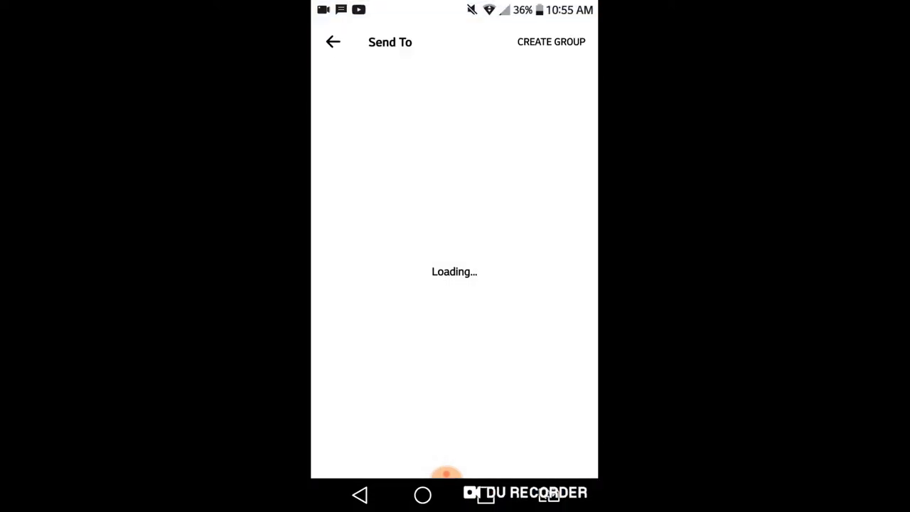
left_click(559, 200)
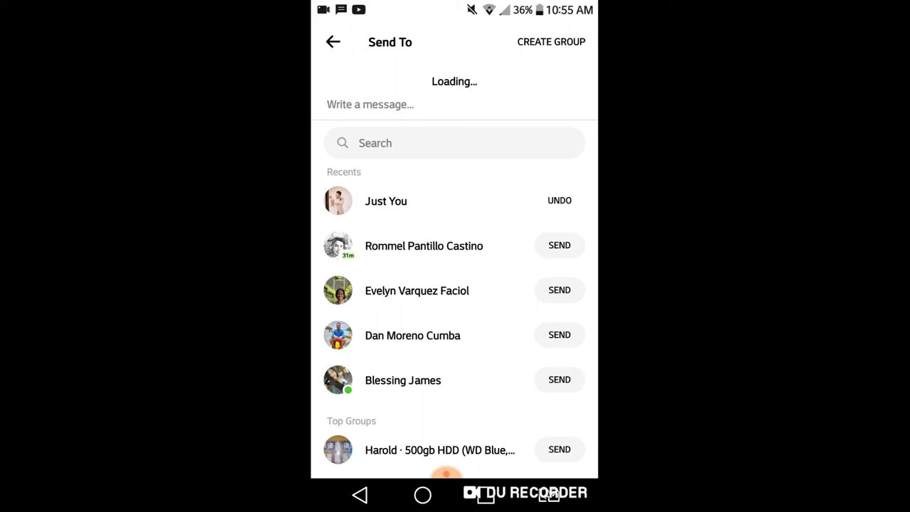
left_click(423, 494)
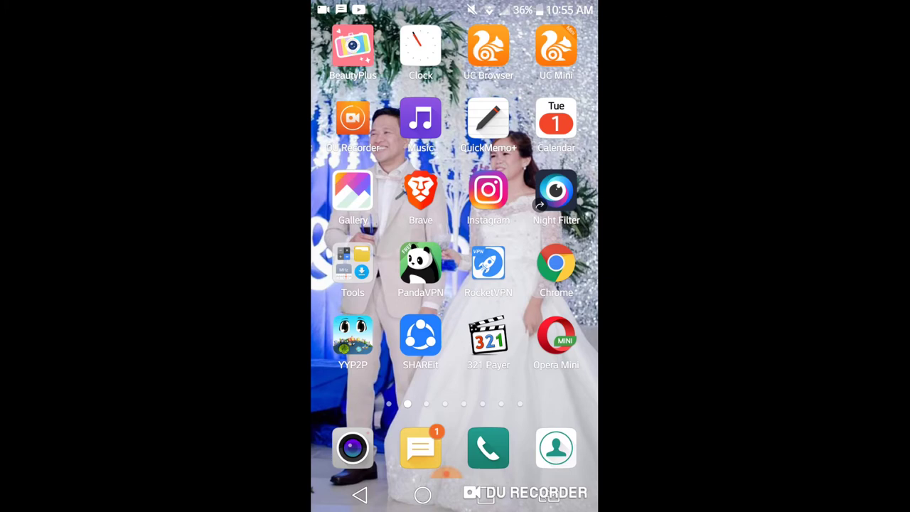
left_click(447, 466)
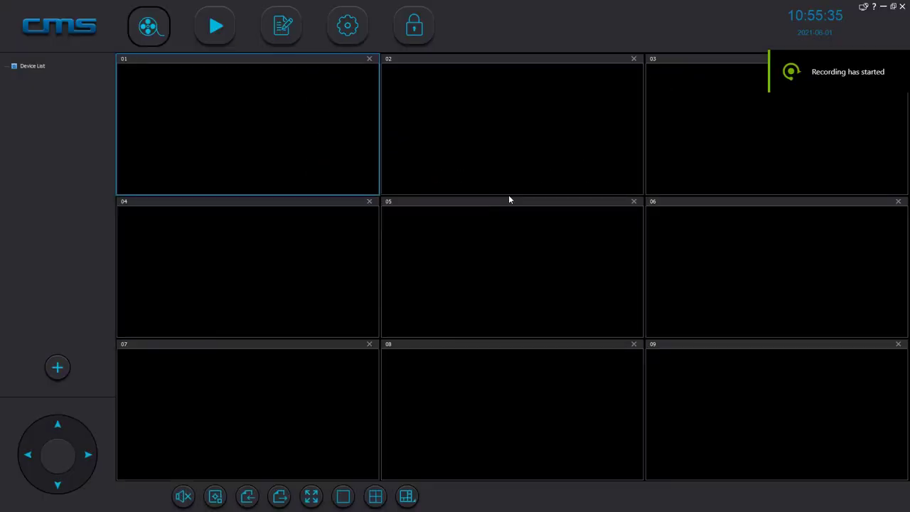
left_click(883, 7)
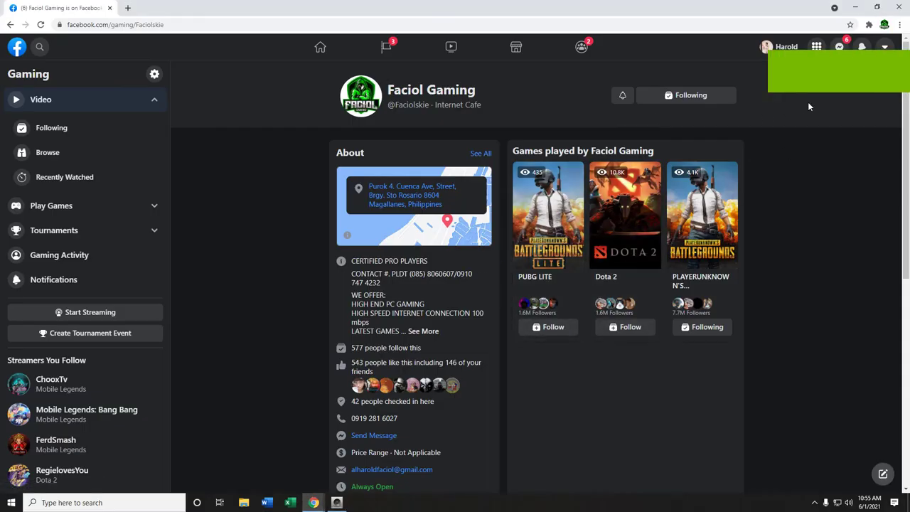
Step: Open the camera link from the Messenger chat, copy the invitation link, and return to CMSClient
left_click(840, 46)
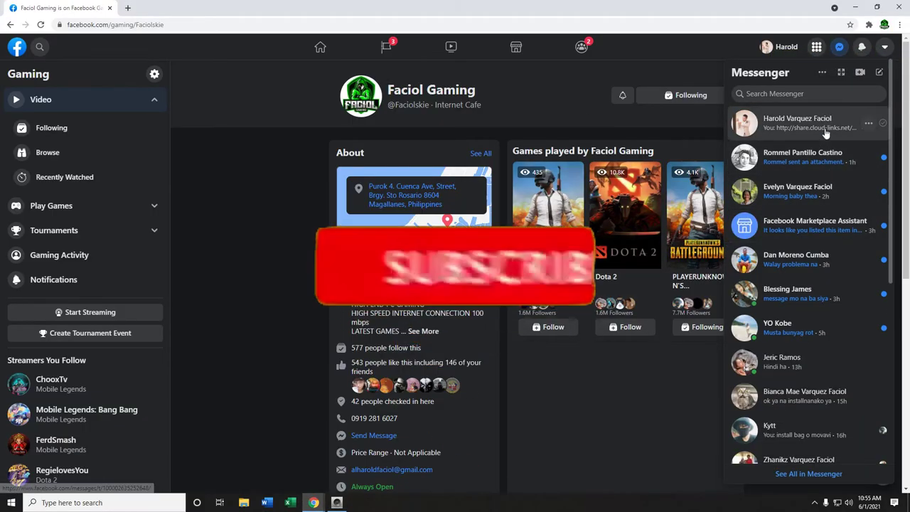
left_click(811, 122)
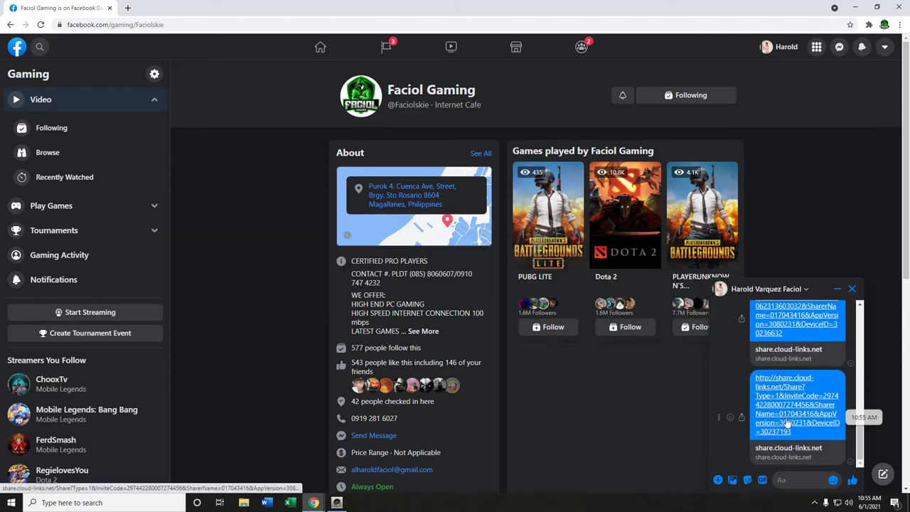
left_click(797, 419)
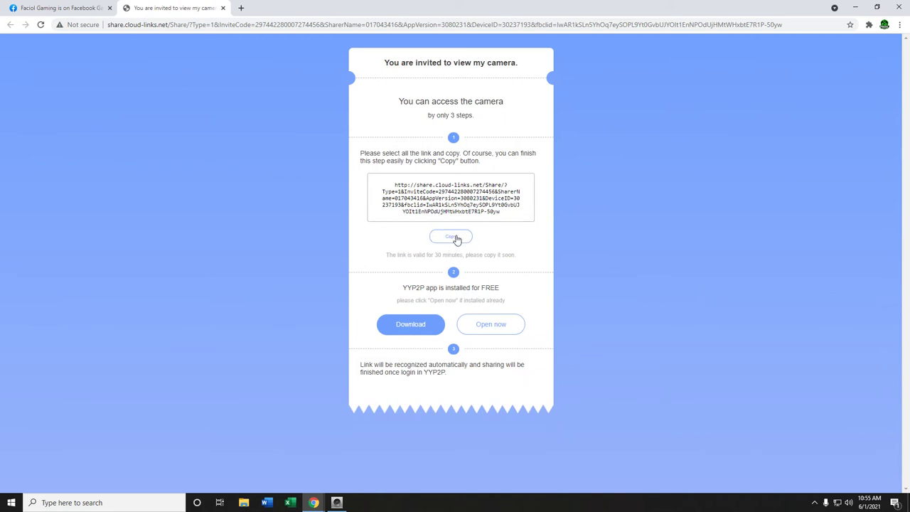
left_click(456, 240)
left_click(539, 78)
left_click(337, 502)
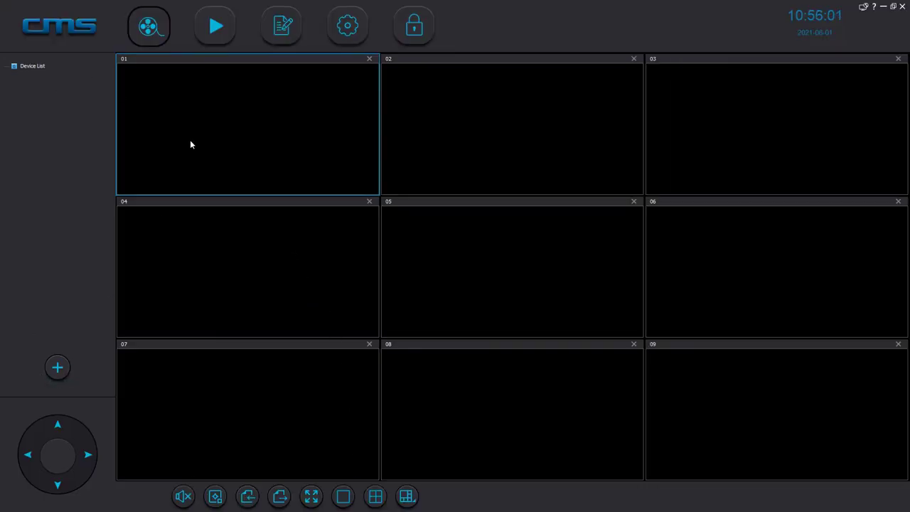
Step: Open the Devices manager listing cameras at 10.0.254.3 and 10.0.254.2
left_click(59, 367)
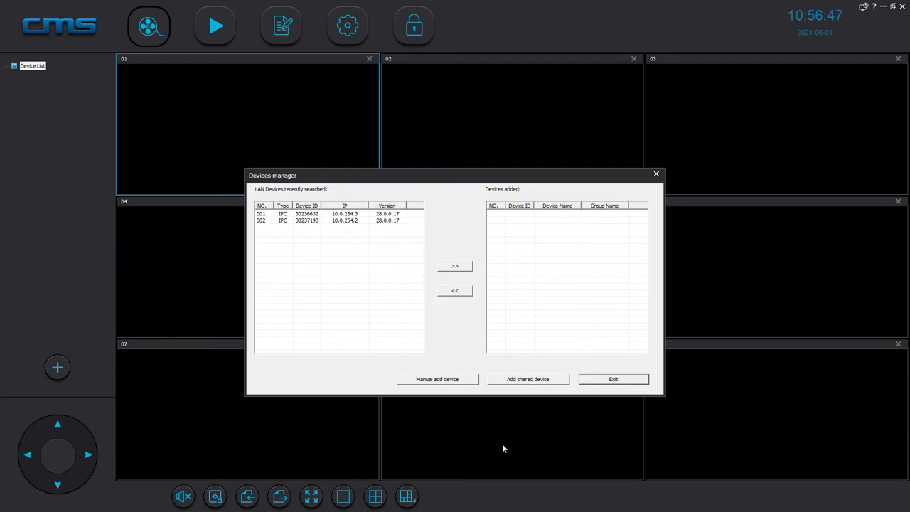
left_click(529, 382)
left_click(417, 307)
key("ctrl+v")
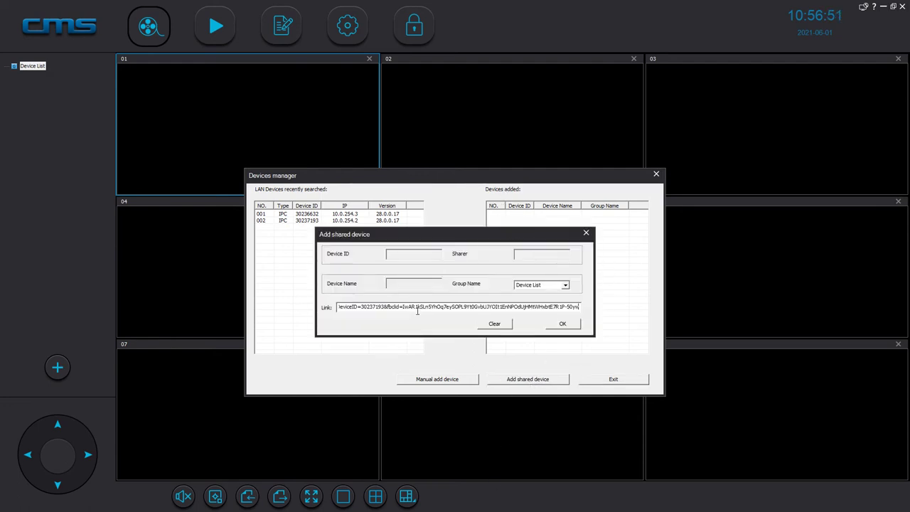
left_click(586, 233)
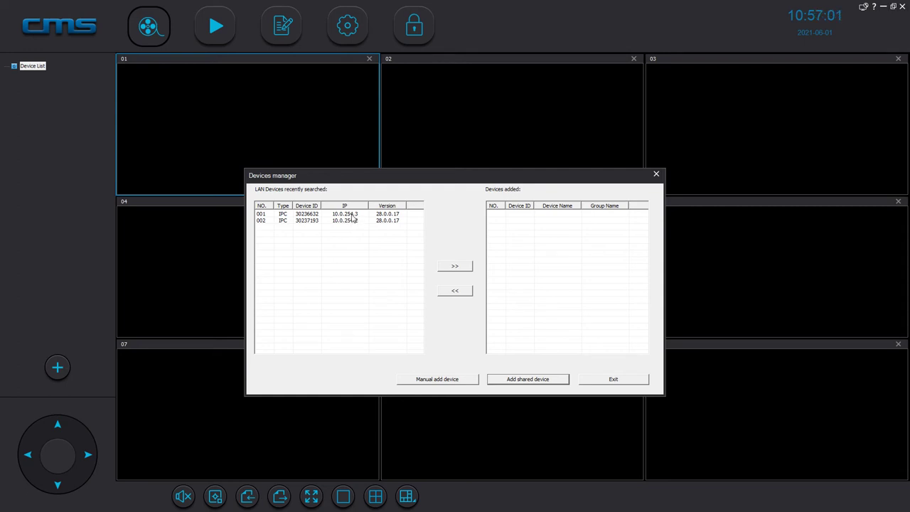
Step: Add both LAN cameras, _device30236632 and _device30237193, to the device list and exit Devices manager
left_click(352, 215)
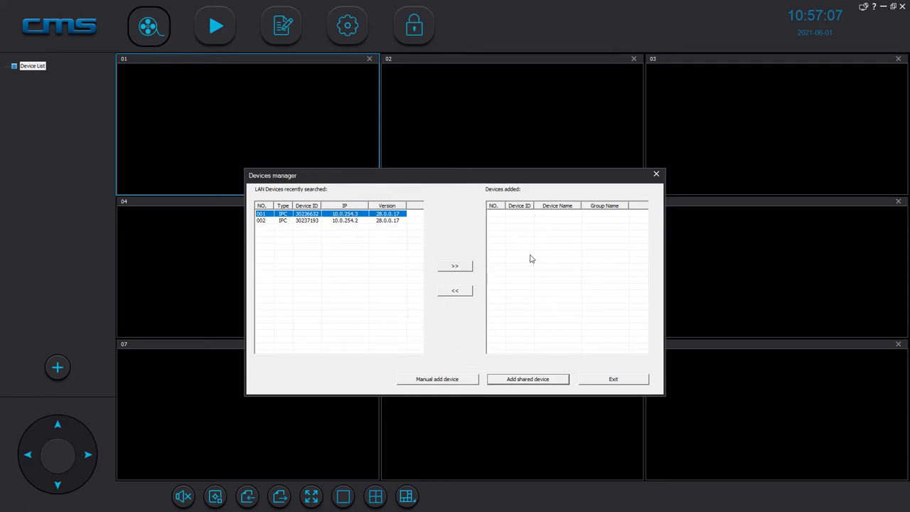
left_click(470, 266)
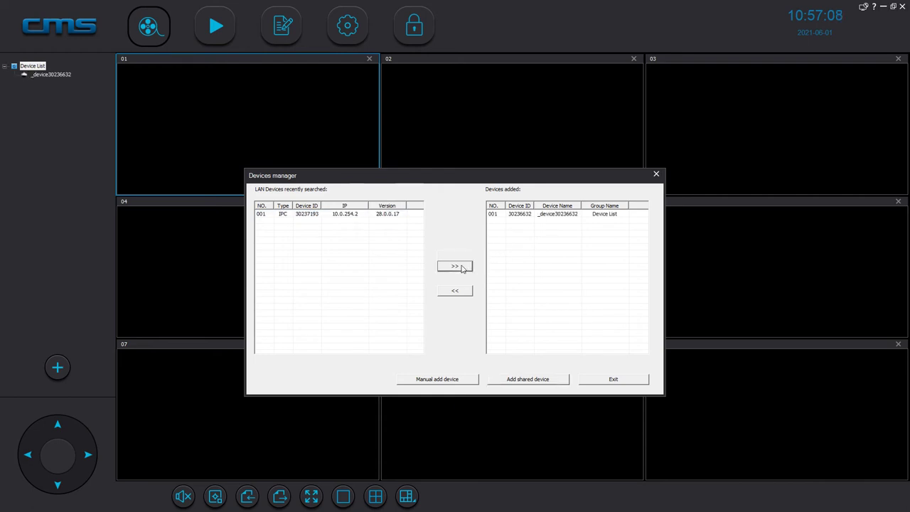
left_click(361, 215)
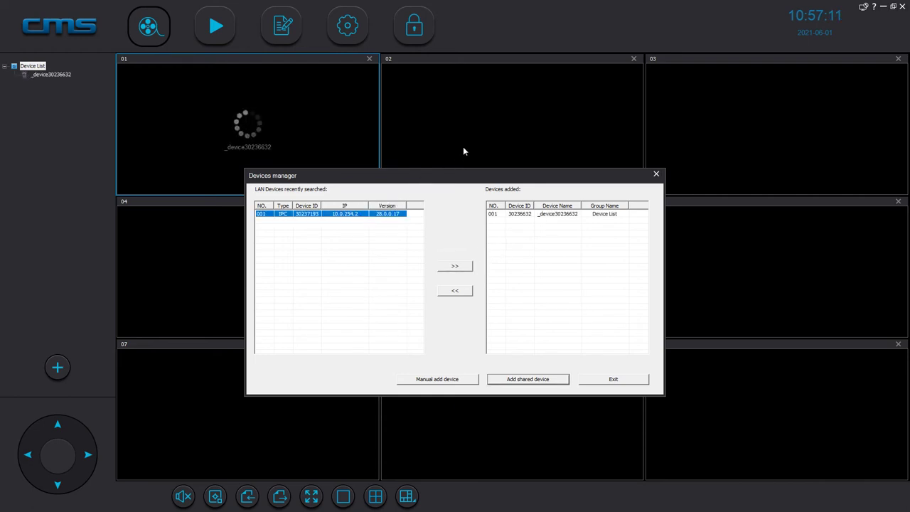
left_click(459, 268)
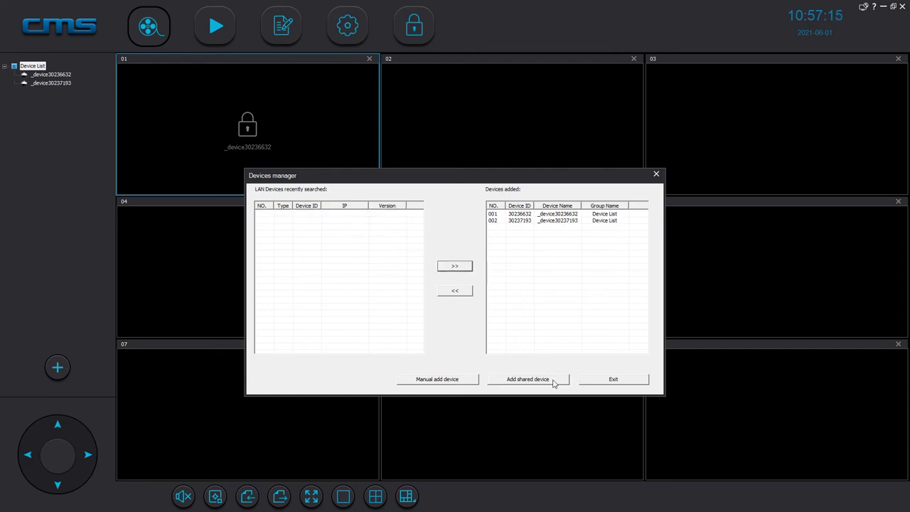
left_click(611, 380)
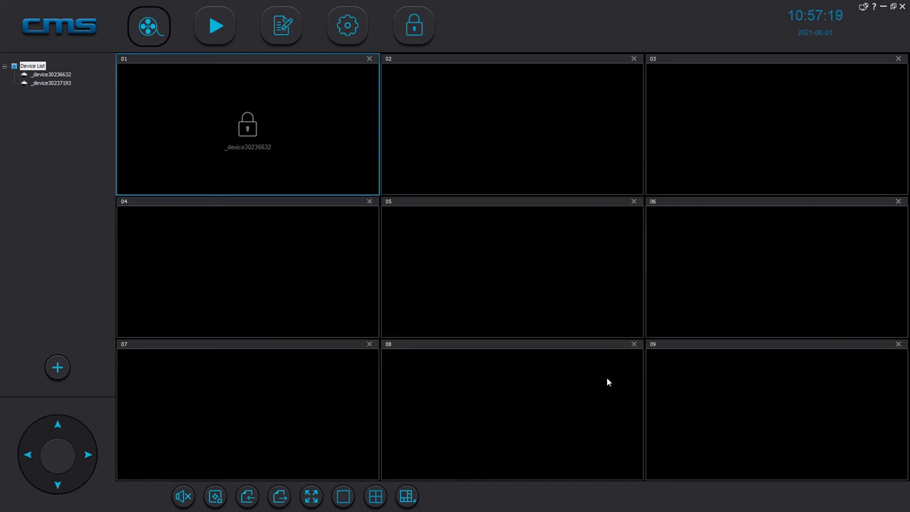
Step: Try Start monitoring on _device30236632 twice; the feed stays locked. Then bring up Devices manager
left_click(61, 76)
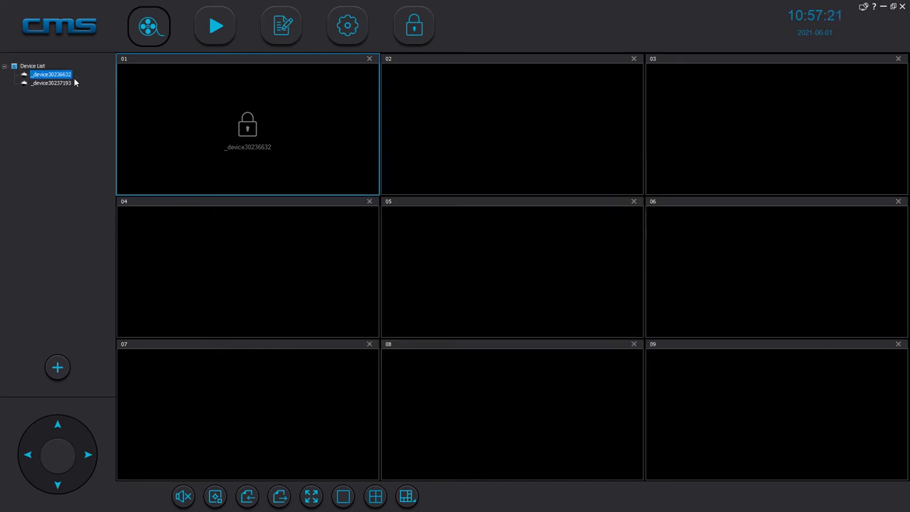
right_click(64, 74)
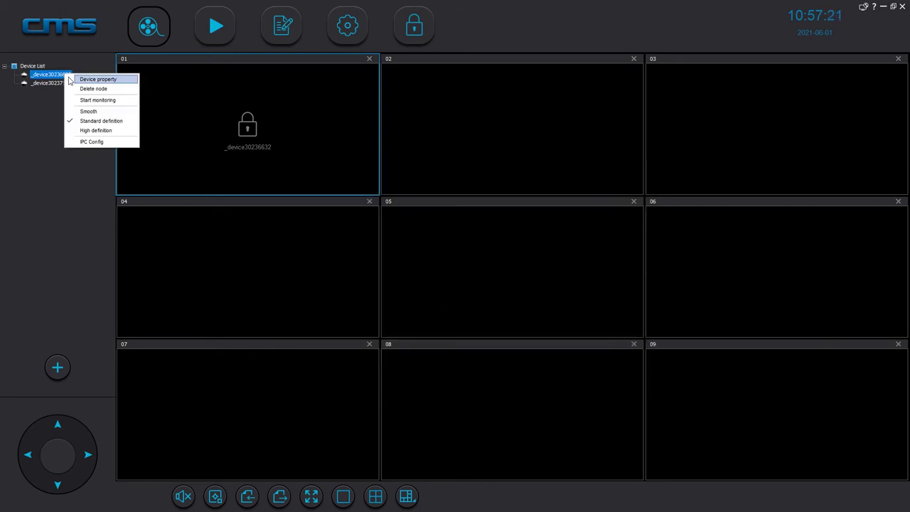
left_click(97, 100)
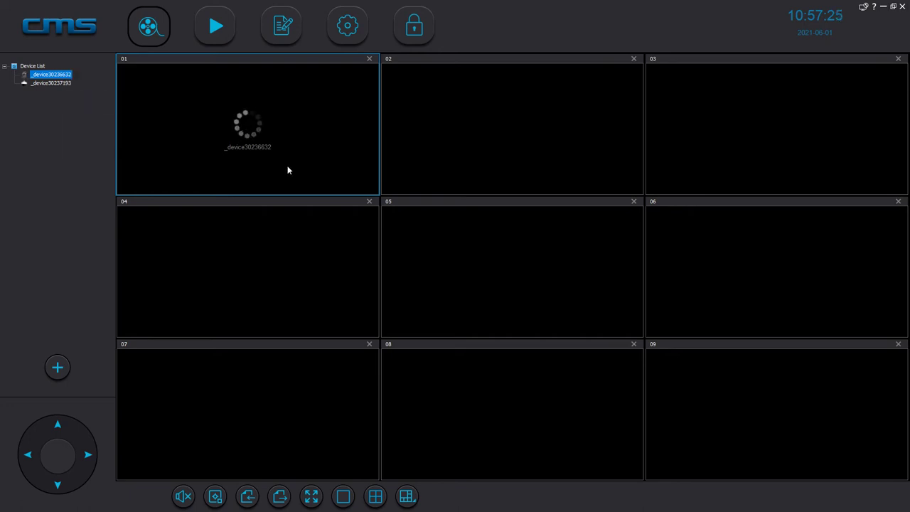
right_click(75, 78)
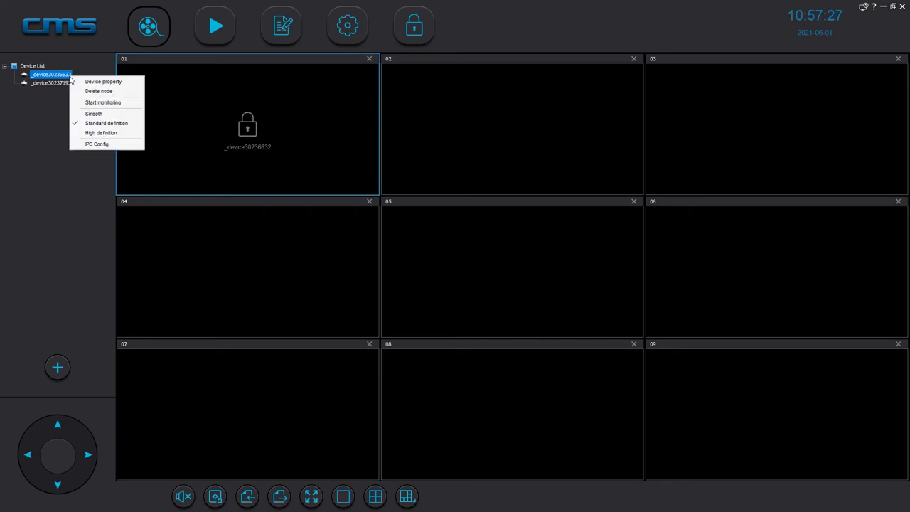
left_click(97, 101)
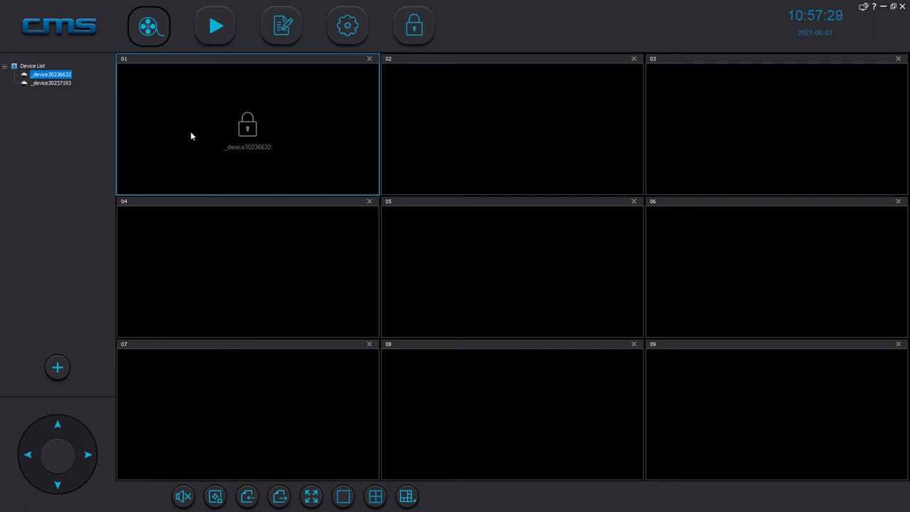
left_click(58, 366)
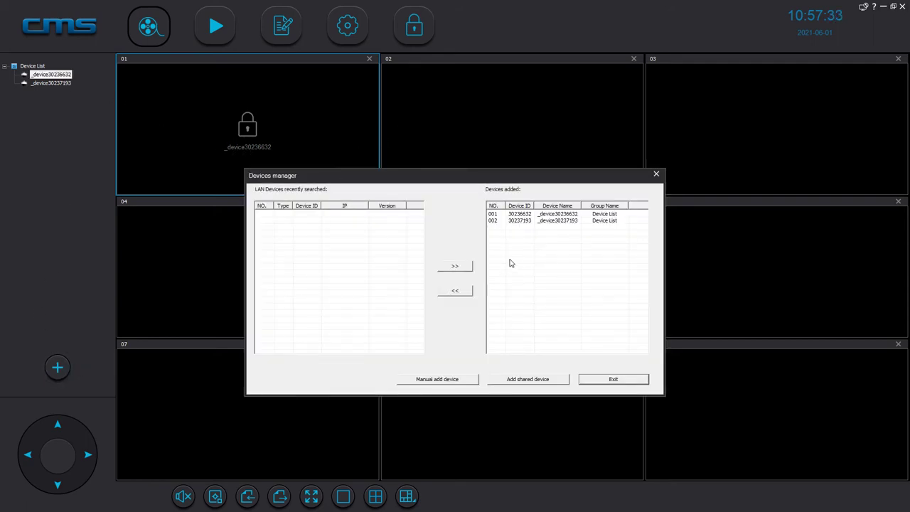
Step: Remove both LAN cameras from the added devices list
left_click(538, 214)
left_click(465, 292)
left_click(513, 217)
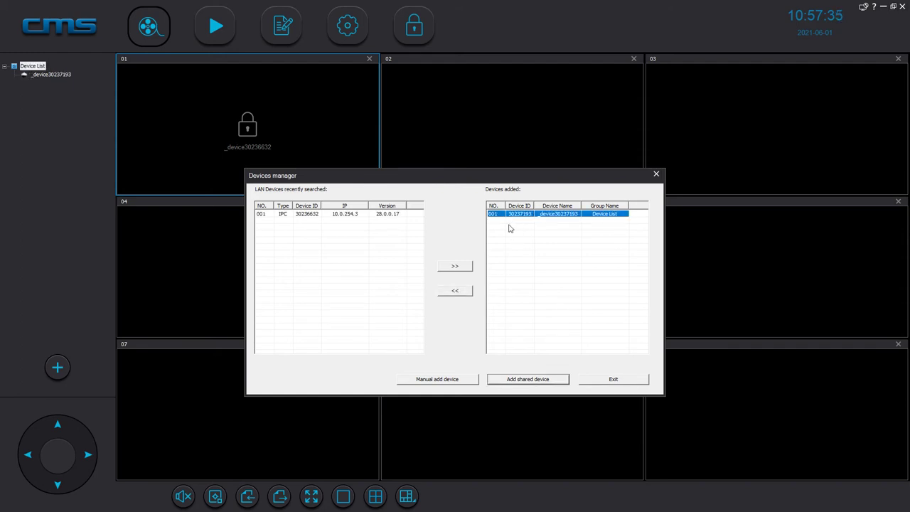
left_click(455, 290)
Step: Add the Living room camera as a shared device from the pasted share link
left_click(520, 378)
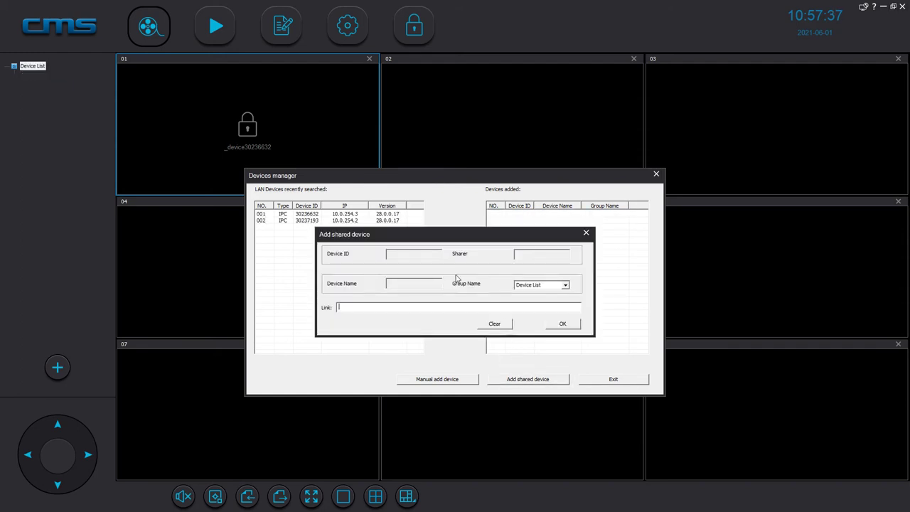
key("ctrl+v")
left_click(563, 325)
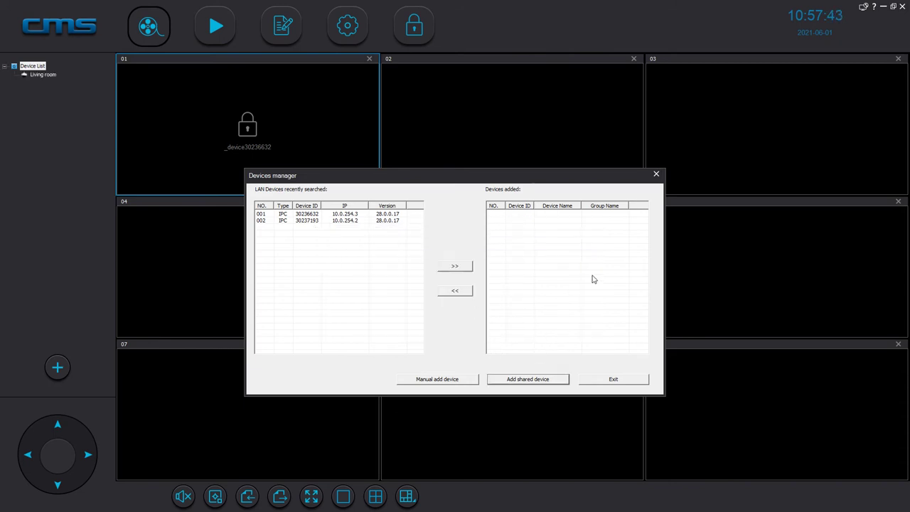
left_click(613, 381)
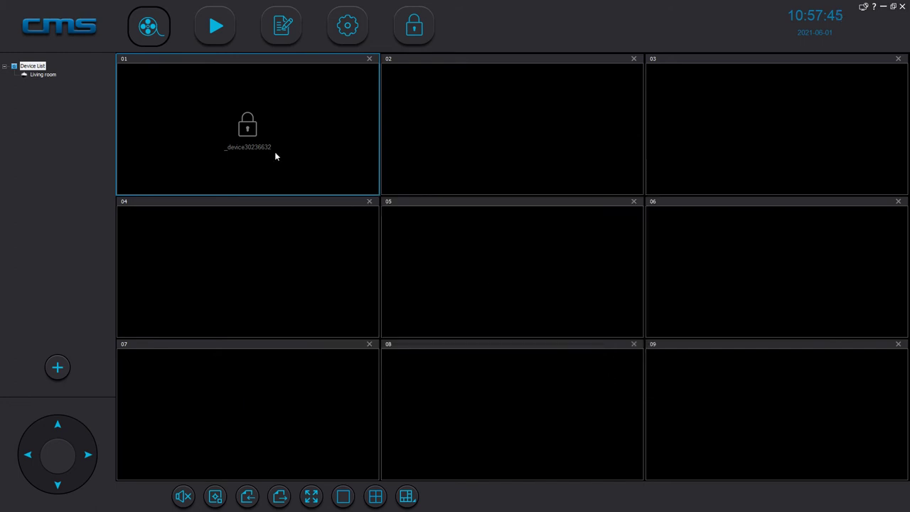
Step: Start the Living room live feed, make pane 02 active, and switch to Chrome
right_click(45, 74)
left_click(63, 103)
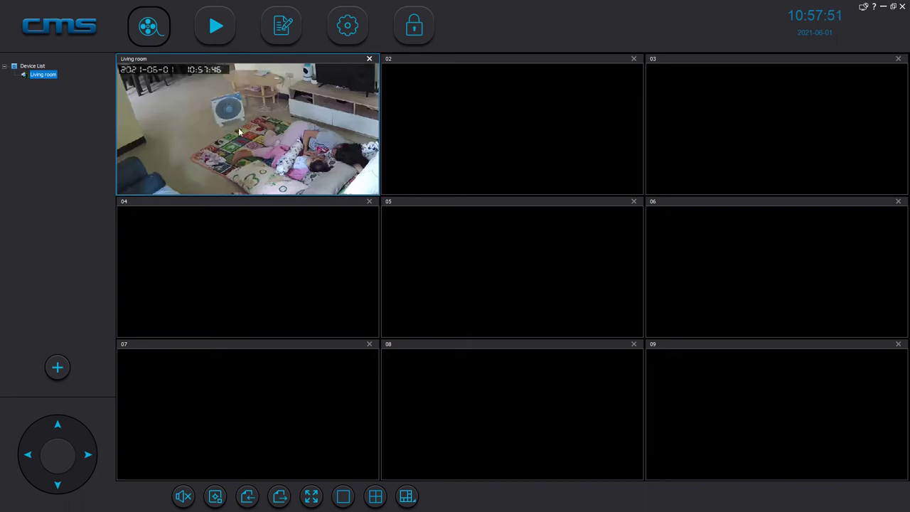
left_click(58, 369)
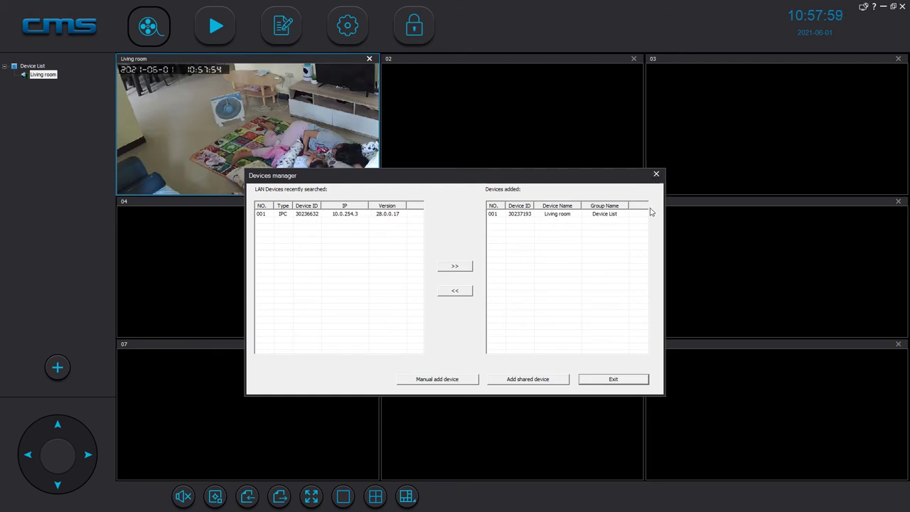
left_click(626, 382)
left_click(463, 118)
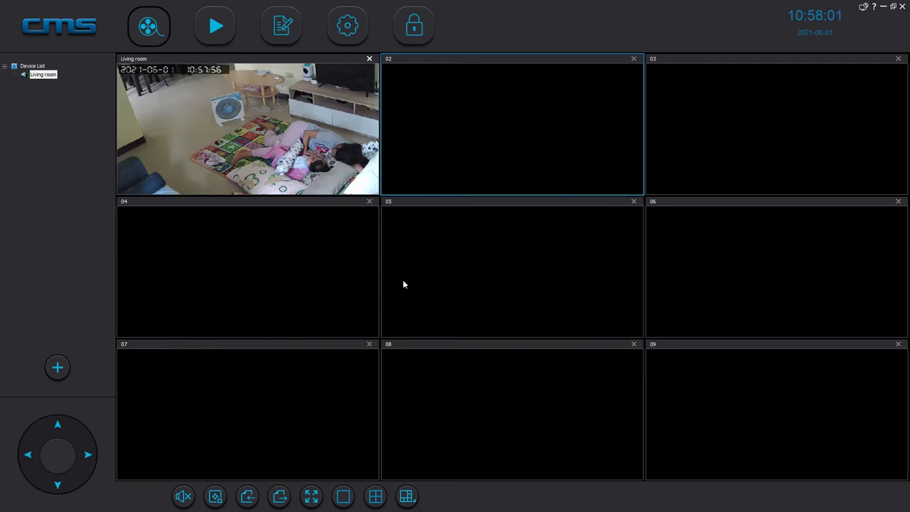
key("alt+Tab")
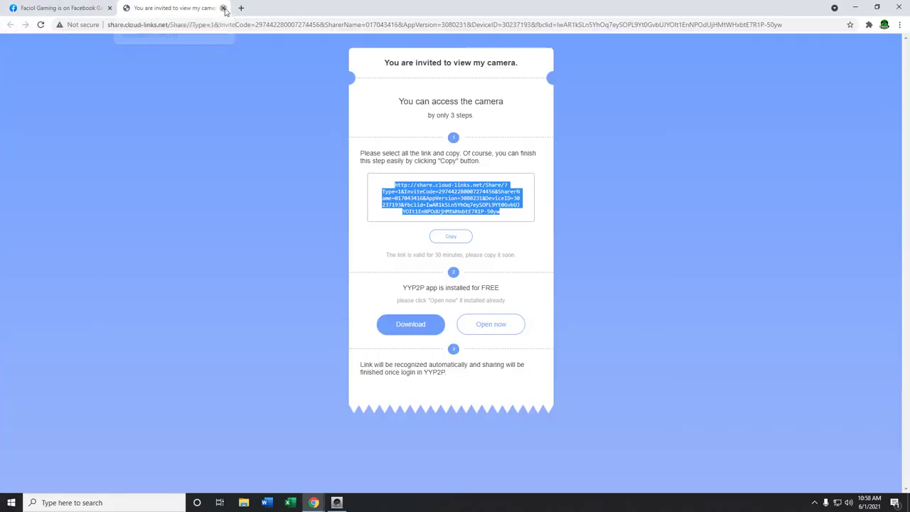
Step: Open the other camera's invitation page, copy its share link, and return to CMSClient
left_click(220, 8)
left_click(801, 321)
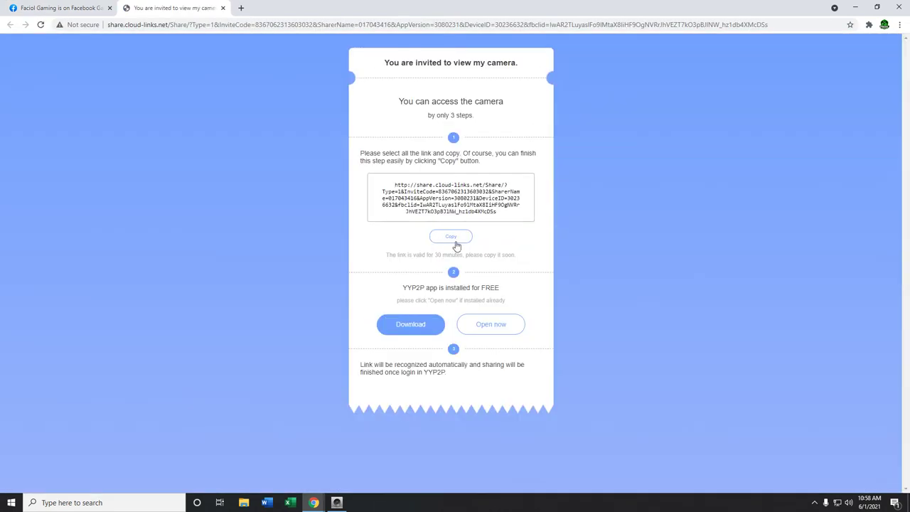
left_click(457, 241)
left_click(542, 77)
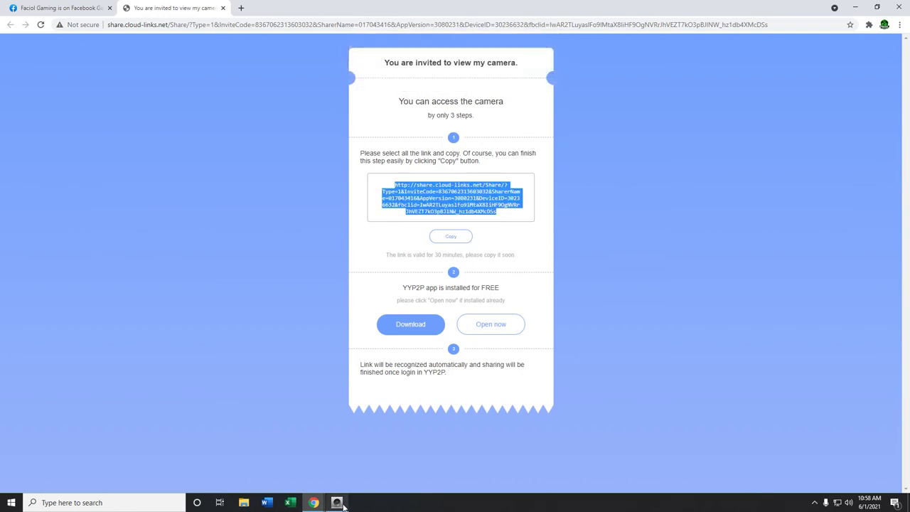
left_click(340, 504)
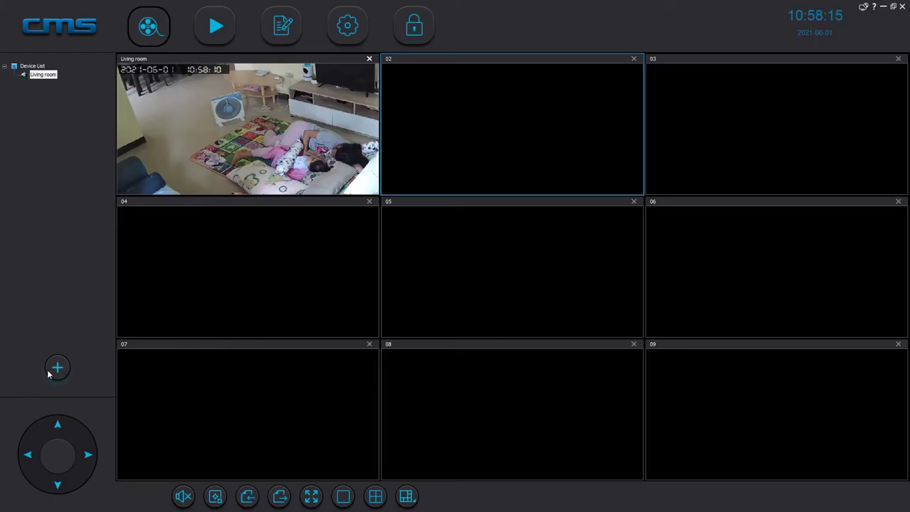
Step: Add the Garage camera as a shared device by pasting its copied share link
left_click(56, 369)
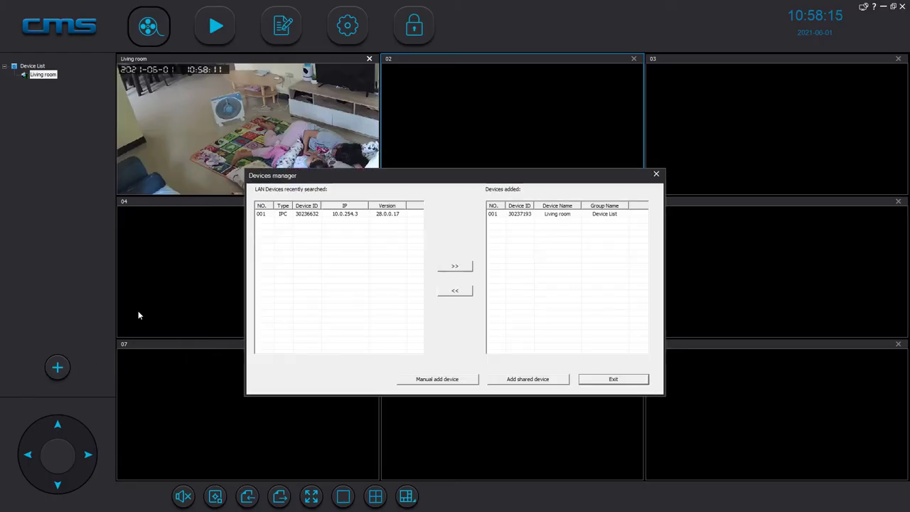
left_click(528, 379)
key("ctrl+v")
left_click(562, 325)
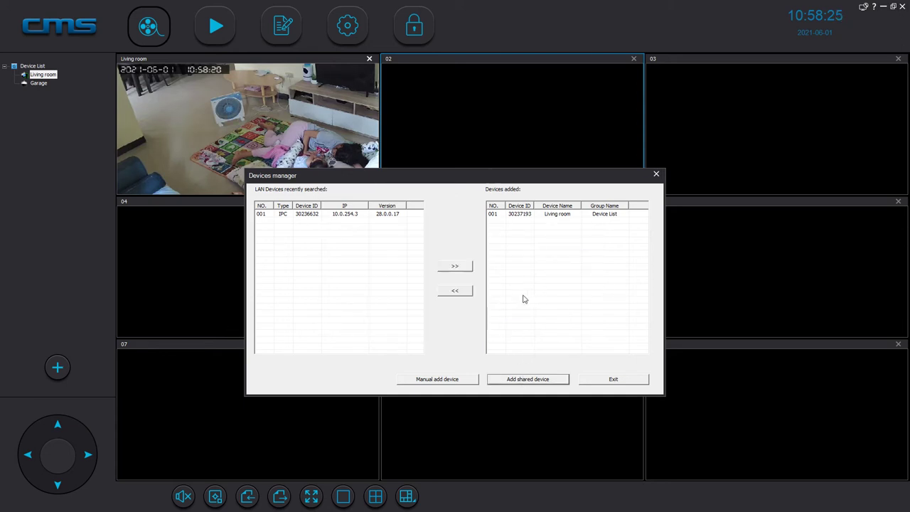
left_click(619, 380)
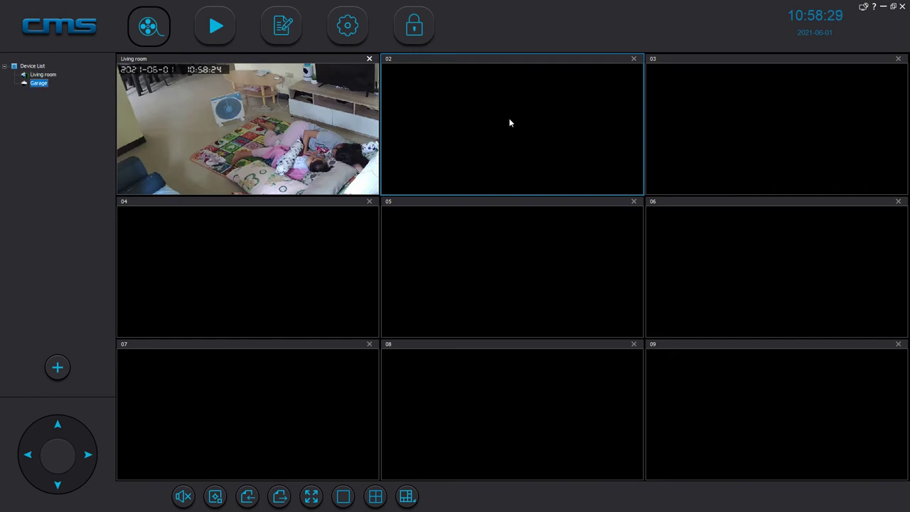
Step: Start monitoring the Garage camera so it streams live in the second pane
right_click(44, 86)
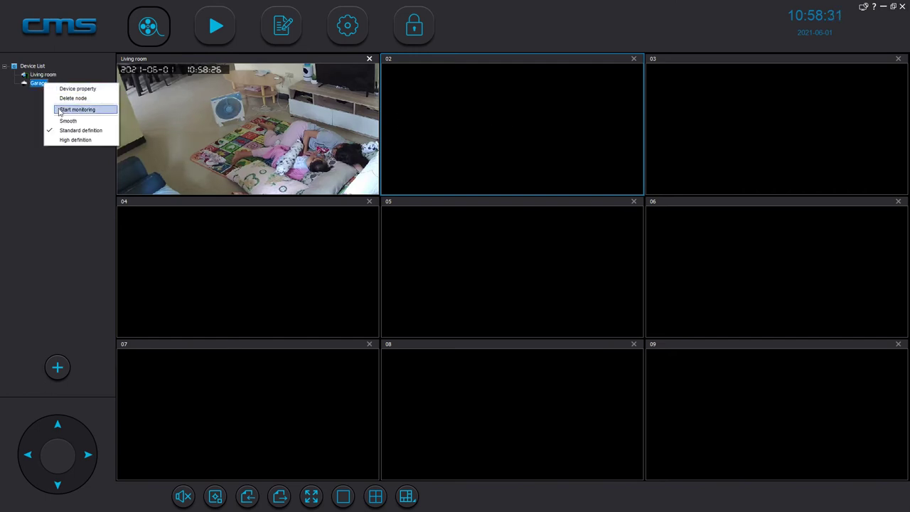
left_click(71, 108)
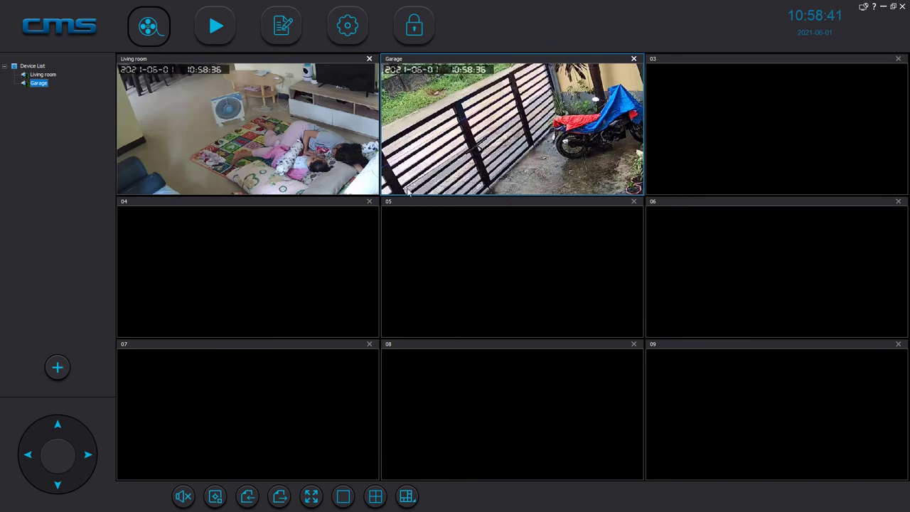
left_click(85, 291)
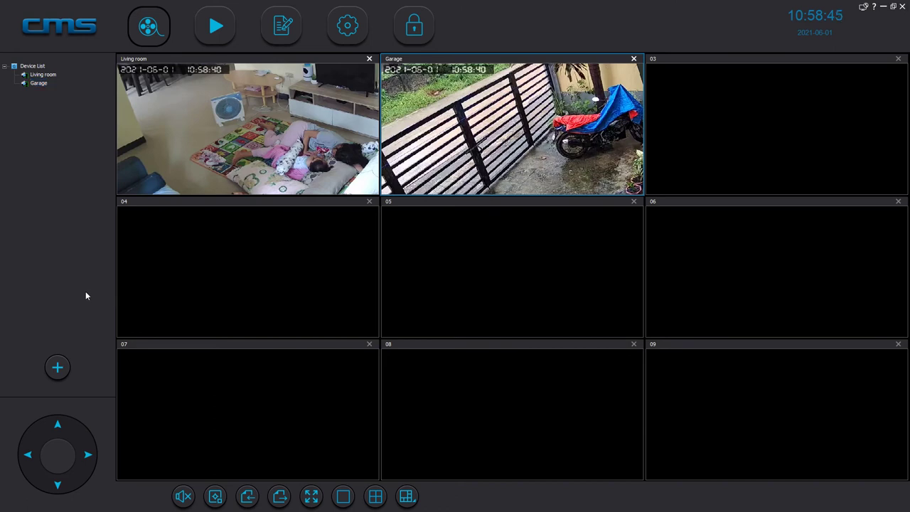